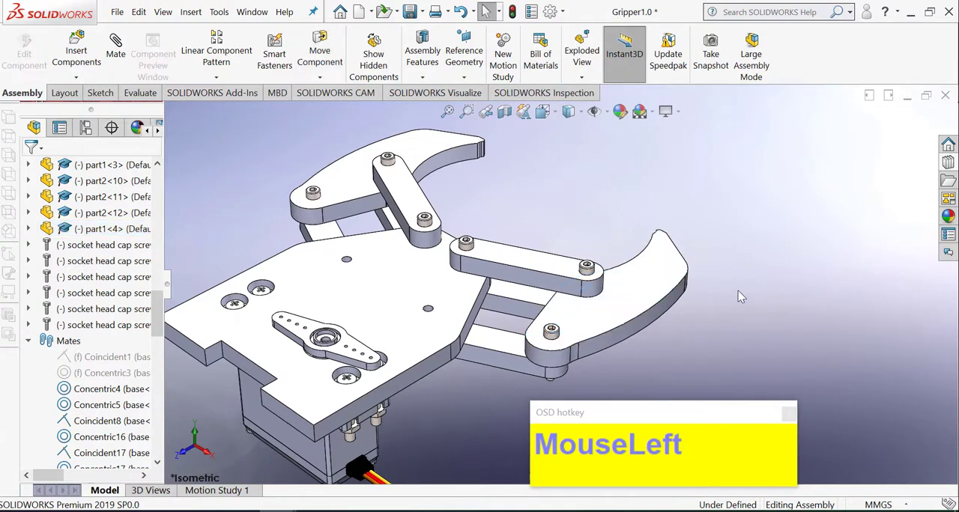
{"action": "scroll", "coordinate": [740, 296], "scroll_direction": "up", "scroll_amount": 2}
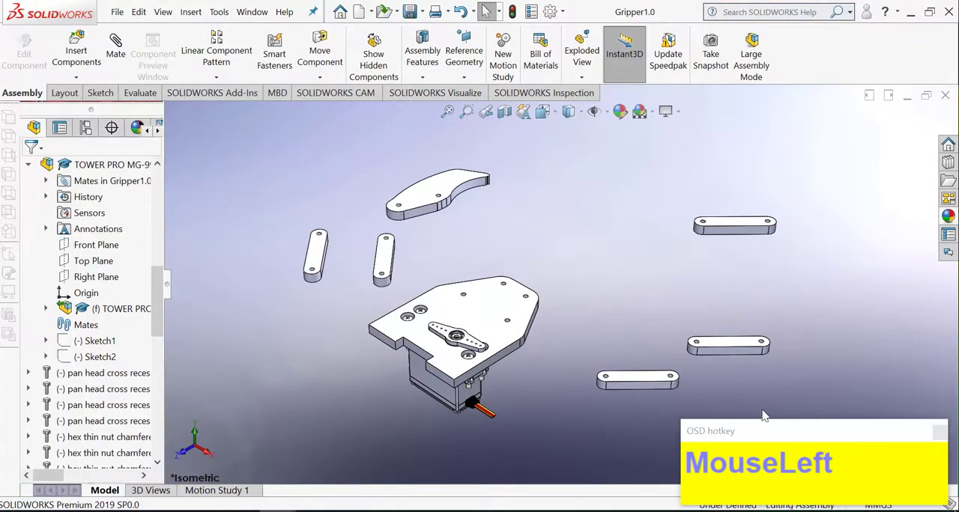
{"action": "left_click_drag", "start_coordinate": [781, 430], "coordinate": [779, 406]}
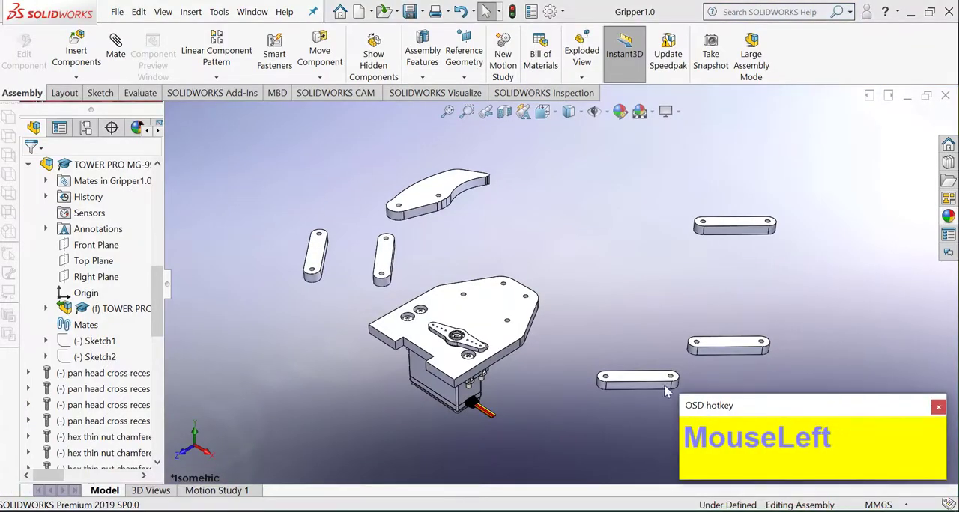
Step: Add a concentric mate between the lowest loose link's end hole and the base plate's hole on the right side behind the narrow end
{"action": "scroll", "coordinate": [672, 367], "scroll_direction": "down", "scroll_amount": 1}
{"action": "left_click", "coordinate": [115, 46]}
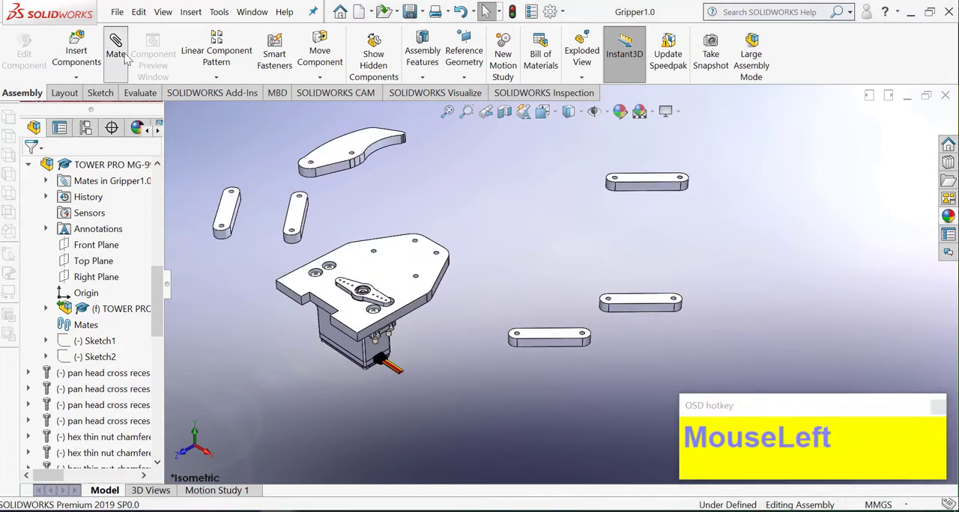
{"action": "scroll", "coordinate": [480, 326], "scroll_direction": "down", "scroll_amount": 6}
{"action": "left_click", "coordinate": [591, 356]}
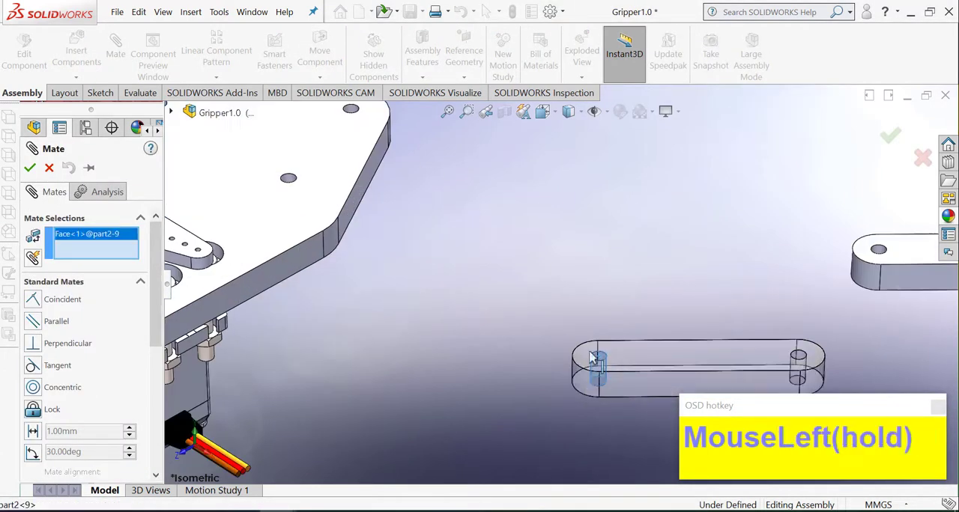
{"action": "left_click", "coordinate": [290, 183]}
{"action": "right_click", "coordinate": [307, 187]}
{"action": "right_click", "coordinate": [357, 196]}
Step: Make the top face of that link (part2<9>) coincident with the underside of the base plate
{"action": "left_click", "coordinate": [379, 204]}
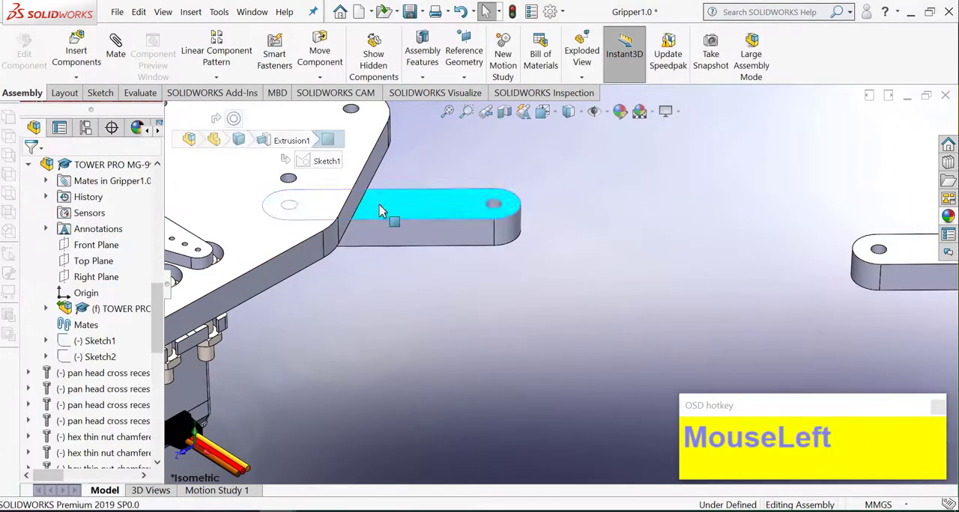
{"action": "middle_click_drag", "start_coordinate": [352, 274], "coordinate": [355, 182]}
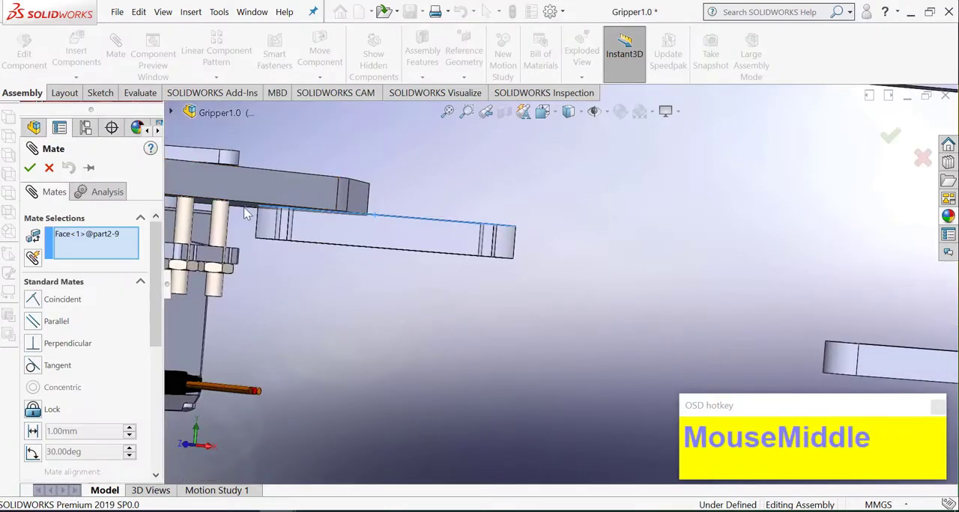
{"action": "left_click", "coordinate": [245, 207]}
{"action": "right_click", "coordinate": [253, 212]}
{"action": "right_click", "coordinate": [442, 246]}
Step: Add a coincident mate between the top face of link part2<8> and the underside of the base plate
{"action": "scroll", "coordinate": [442, 246], "scroll_direction": "up", "scroll_amount": 5}
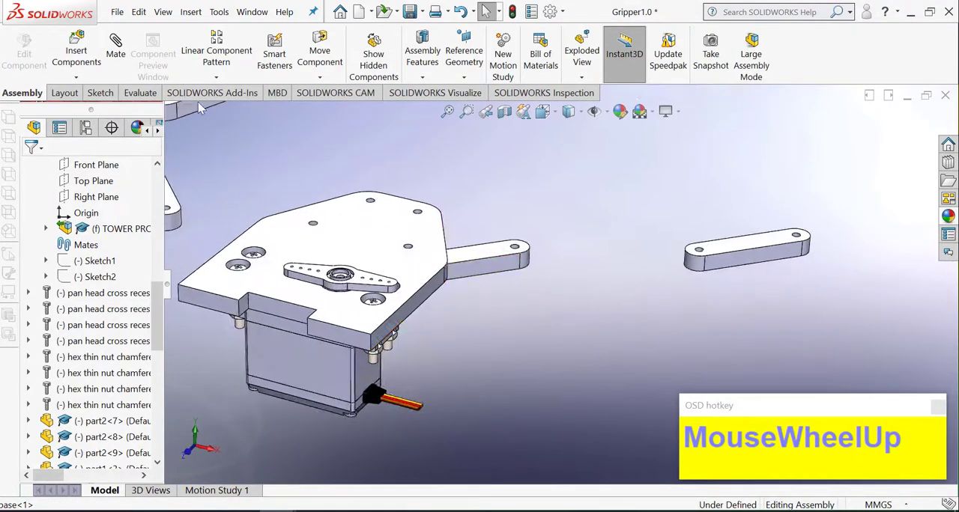
{"action": "scroll", "coordinate": [574, 233], "scroll_direction": "up", "scroll_amount": 2}
{"action": "scroll", "coordinate": [613, 275], "scroll_direction": "down", "scroll_amount": 4}
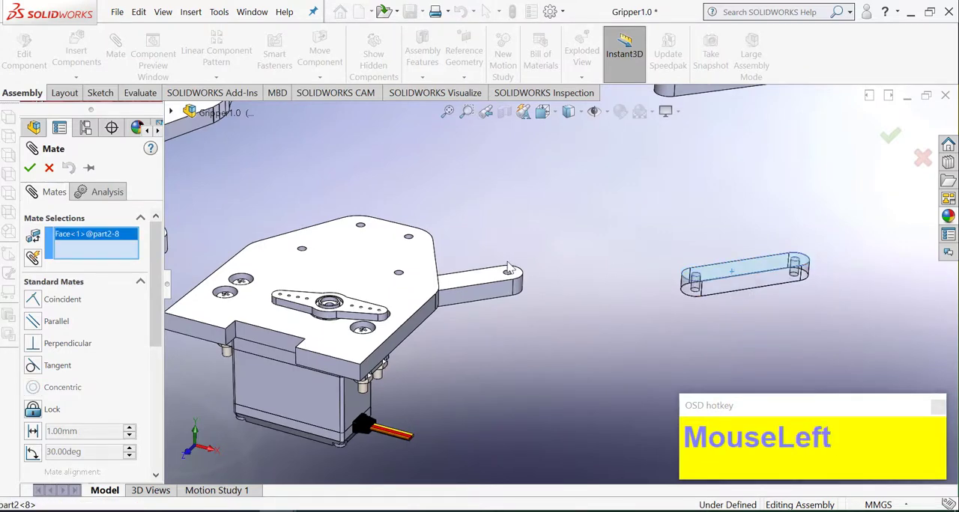
{"action": "scroll", "coordinate": [508, 267], "scroll_direction": "down", "scroll_amount": 2}
{"action": "middle_click_drag", "start_coordinate": [508, 267], "coordinate": [325, 304]}
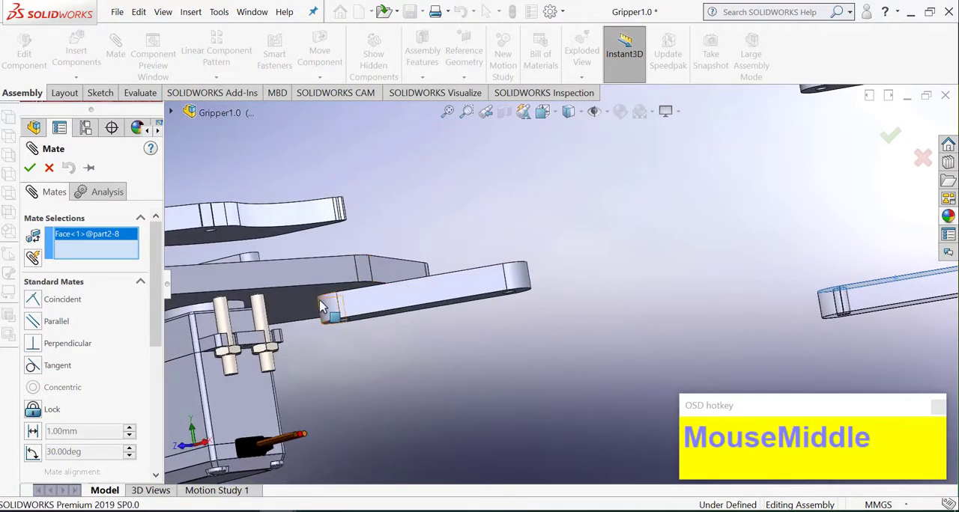
{"action": "left_click", "coordinate": [310, 302]}
{"action": "right_click", "coordinate": [309, 299]}
{"action": "right_click", "coordinate": [311, 302]}
Step: Mate link part2<8>'s end hole concentric with the right corner hole at the base plate's narrow end
{"action": "scroll", "coordinate": [562, 267], "scroll_direction": "up", "scroll_amount": 2}
{"action": "middle_click_drag", "start_coordinate": [570, 265], "coordinate": [550, 330]}
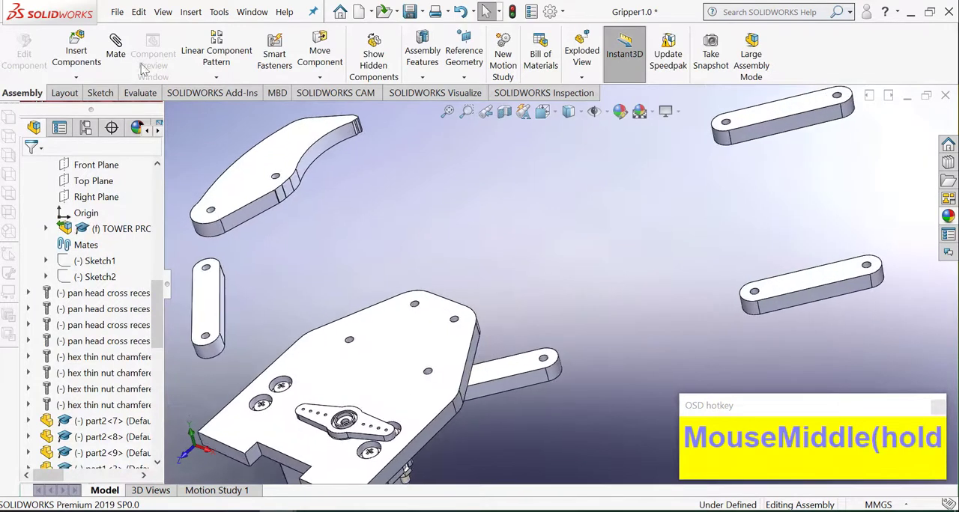
{"action": "scroll", "coordinate": [738, 283], "scroll_direction": "down", "scroll_amount": 3}
{"action": "left_click", "coordinate": [769, 301]}
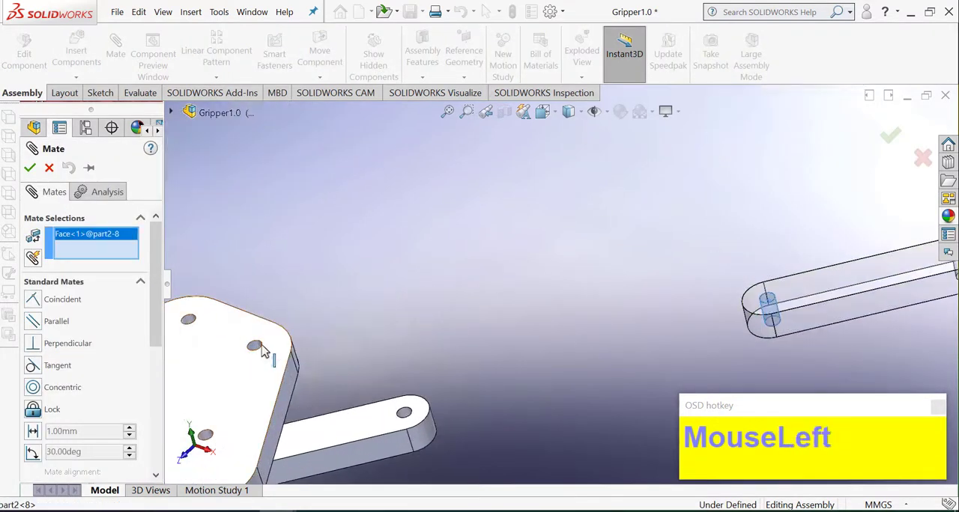
{"action": "left_click", "coordinate": [259, 347]}
{"action": "right_click", "coordinate": [259, 346]}
{"action": "right_click", "coordinate": [259, 347]}
Step: Add a coincident mate between the bottom face of link part2<7> and the top face of the base plate
{"action": "scroll", "coordinate": [398, 278], "scroll_direction": "up", "scroll_amount": 1}
{"action": "scroll", "coordinate": [398, 283], "scroll_direction": "up", "scroll_amount": 3}
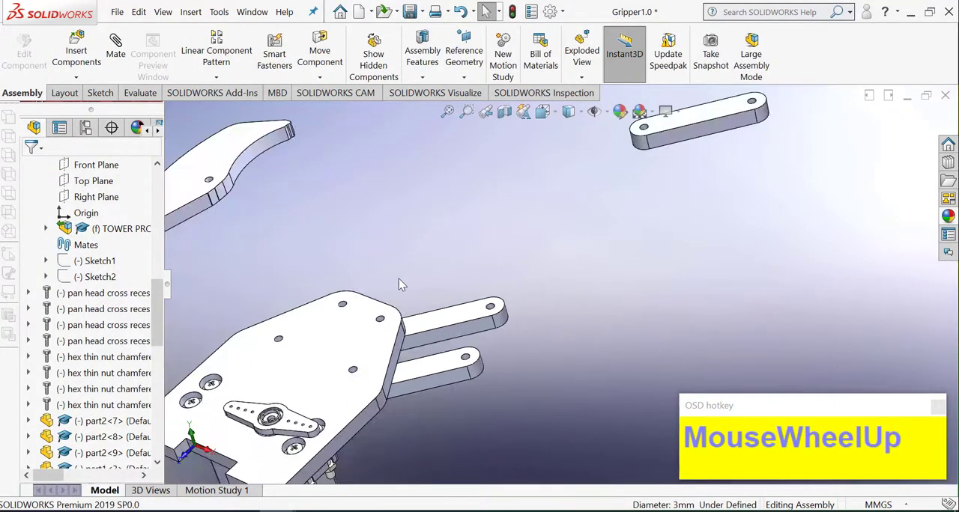
{"action": "scroll", "coordinate": [613, 198], "scroll_direction": "down", "scroll_amount": 2}
{"action": "middle_click_drag", "start_coordinate": [613, 199], "coordinate": [637, 176]}
{"action": "scroll", "coordinate": [556, 296], "scroll_direction": "up", "scroll_amount": 2}
{"action": "middle_click_drag", "start_coordinate": [553, 283], "coordinate": [541, 343]}
{"action": "left_click", "coordinate": [397, 372]}
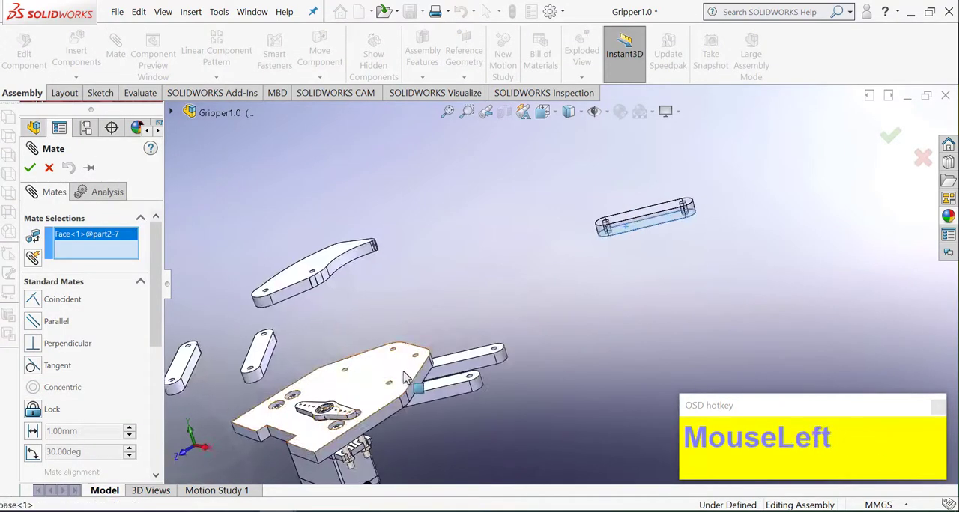
{"action": "right_click", "coordinate": [397, 373]}
{"action": "right_click", "coordinate": [397, 372]}
Step: Mate link part2<7>'s end hole concentric with the same narrow-end corner hole, replacing the mistakenly selected base face with the hole face
{"action": "scroll", "coordinate": [614, 288], "scroll_direction": "down", "scroll_amount": 1}
{"action": "scroll", "coordinate": [612, 289], "scroll_direction": "down", "scroll_amount": 2}
{"action": "left_click", "coordinate": [645, 256]}
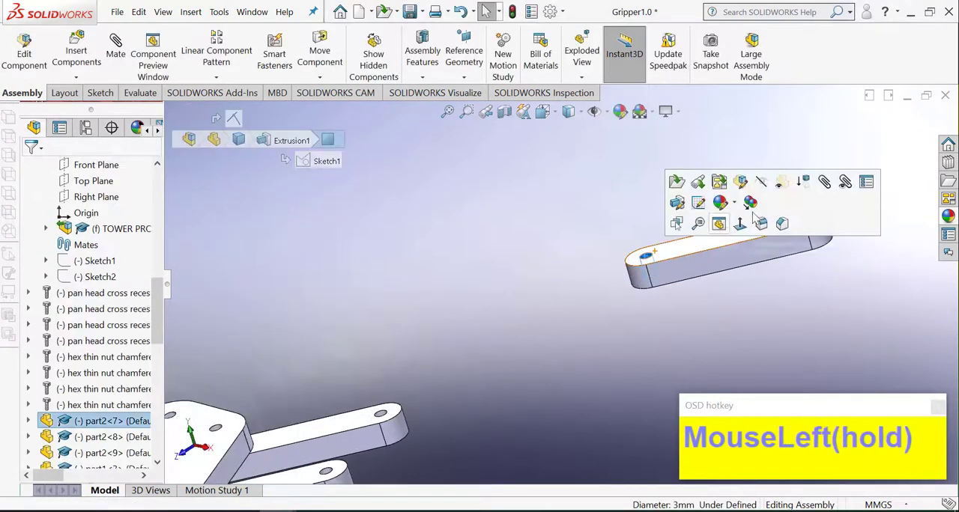
{"action": "left_click", "coordinate": [234, 442]}
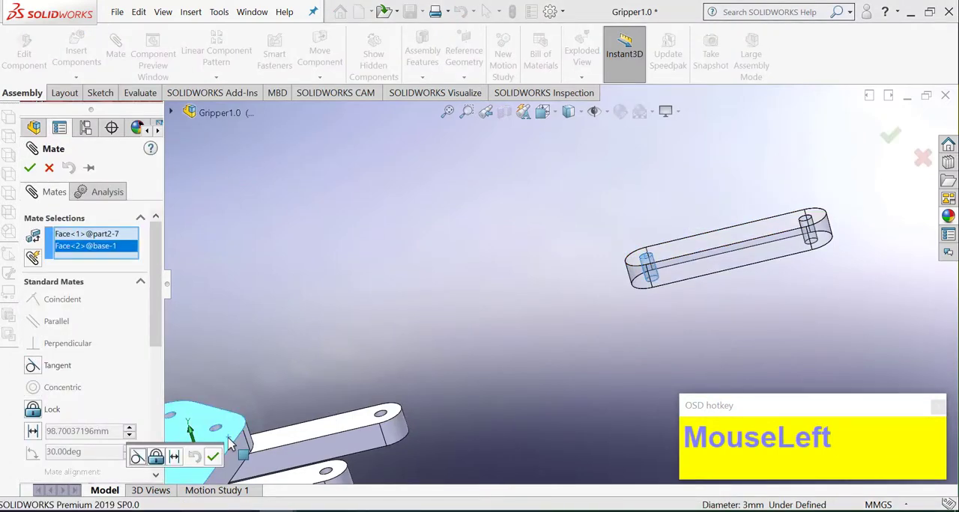
{"action": "scroll", "coordinate": [395, 395], "scroll_direction": "up", "scroll_amount": 2}
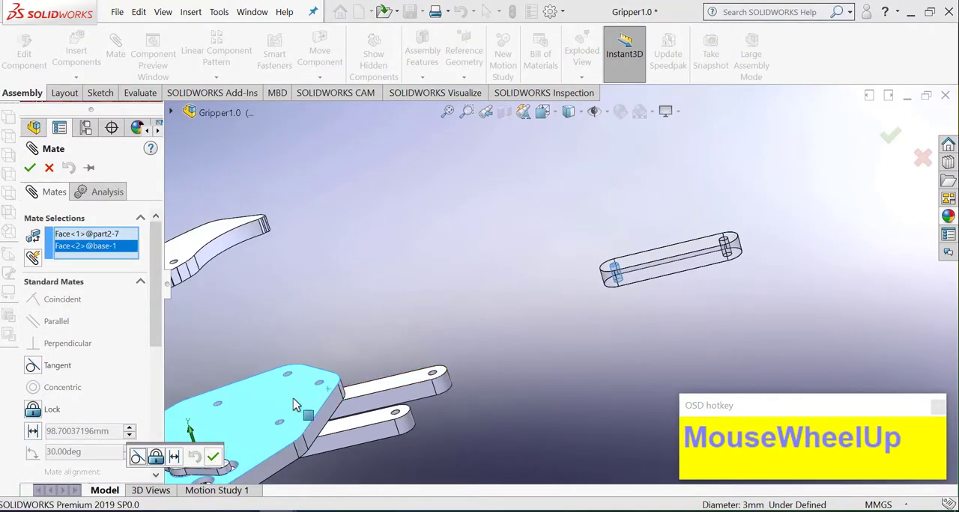
{"action": "right_click", "coordinate": [87, 246]}
{"action": "left_click", "coordinate": [112, 270]}
{"action": "left_click", "coordinate": [320, 387]}
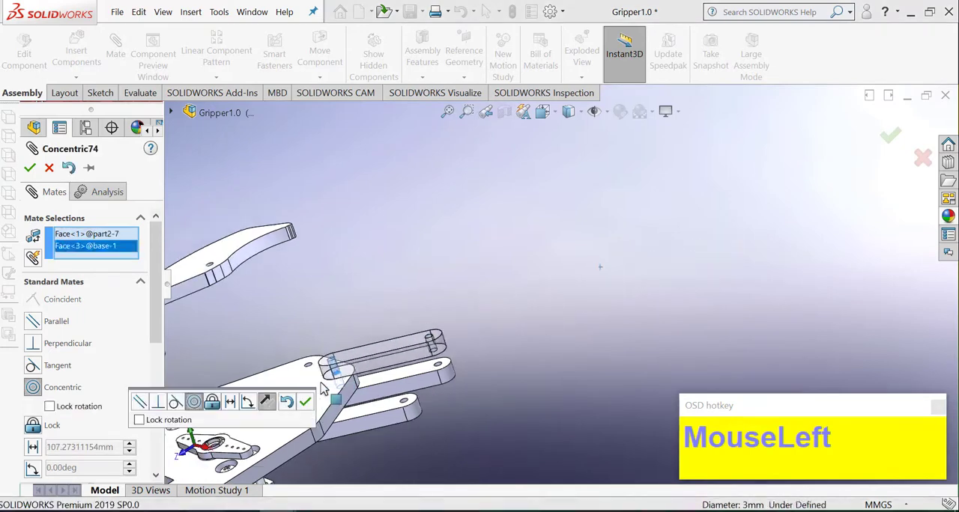
{"action": "right_click", "coordinate": [324, 391]}
Step: Add a concentric mate between link part2<11>'s end hole and the base plate's hole on the left side behind the narrow end
{"action": "scroll", "coordinate": [374, 360], "scroll_direction": "up", "scroll_amount": 3}
{"action": "middle_click_drag", "start_coordinate": [479, 337], "coordinate": [544, 325]}
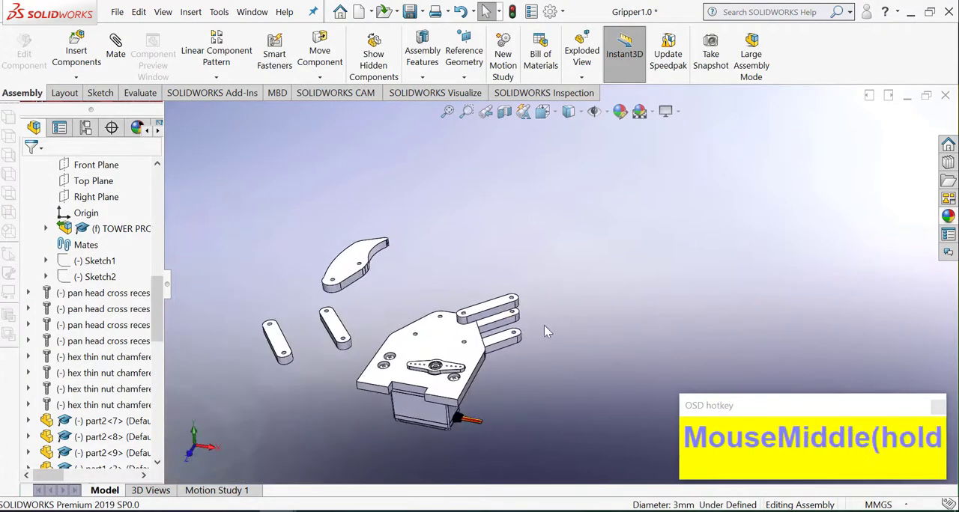
{"action": "scroll", "coordinate": [211, 240], "scroll_direction": "down", "scroll_amount": 3}
{"action": "scroll", "coordinate": [304, 346], "scroll_direction": "down", "scroll_amount": 4}
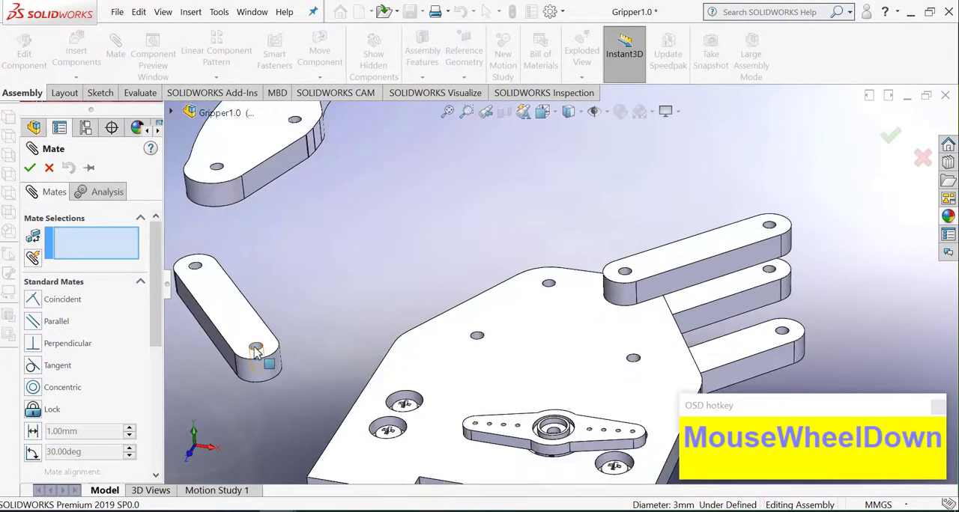
{"action": "scroll", "coordinate": [417, 352], "scroll_direction": "down", "scroll_amount": 2}
{"action": "left_click", "coordinate": [496, 325]}
{"action": "right_click", "coordinate": [496, 325]}
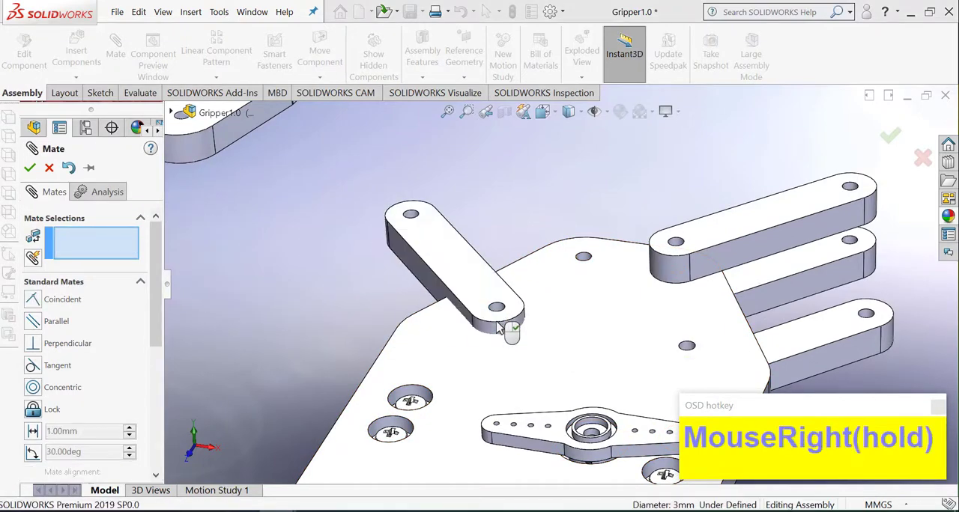
Step: Make the top face of link part2<11> coincident with the underside of the base plate
{"action": "left_click", "coordinate": [482, 289]}
{"action": "middle_click_drag", "start_coordinate": [517, 300], "coordinate": [610, 176]}
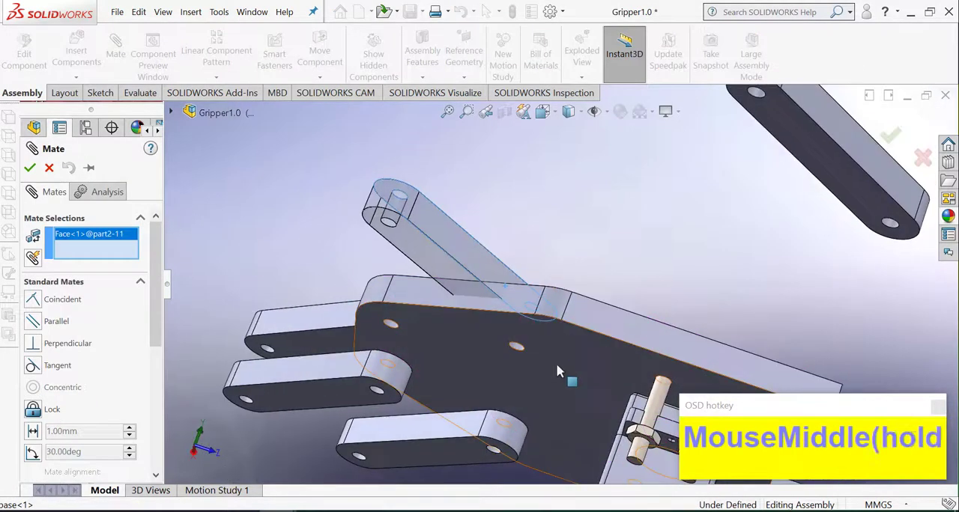
{"action": "left_click", "coordinate": [556, 364]}
{"action": "right_click", "coordinate": [548, 307]}
Step: Mate link part2<10>'s end hole concentric with the left corner hole at the base plate's narrow end
{"action": "middle_click_drag", "start_coordinate": [548, 306], "coordinate": [329, 283]}
{"action": "scroll", "coordinate": [330, 284], "scroll_direction": "up", "scroll_amount": 3}
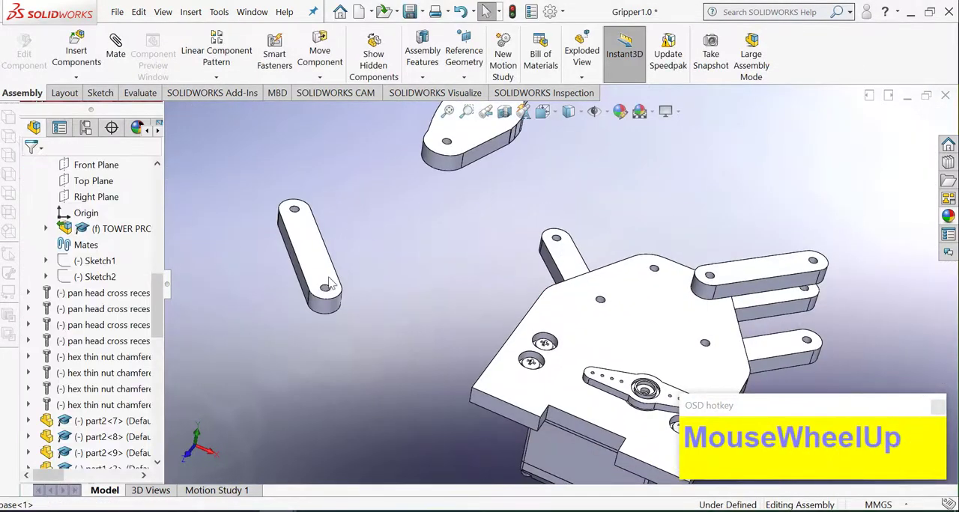
{"action": "left_click", "coordinate": [654, 275]}
{"action": "right_click", "coordinate": [656, 262]}
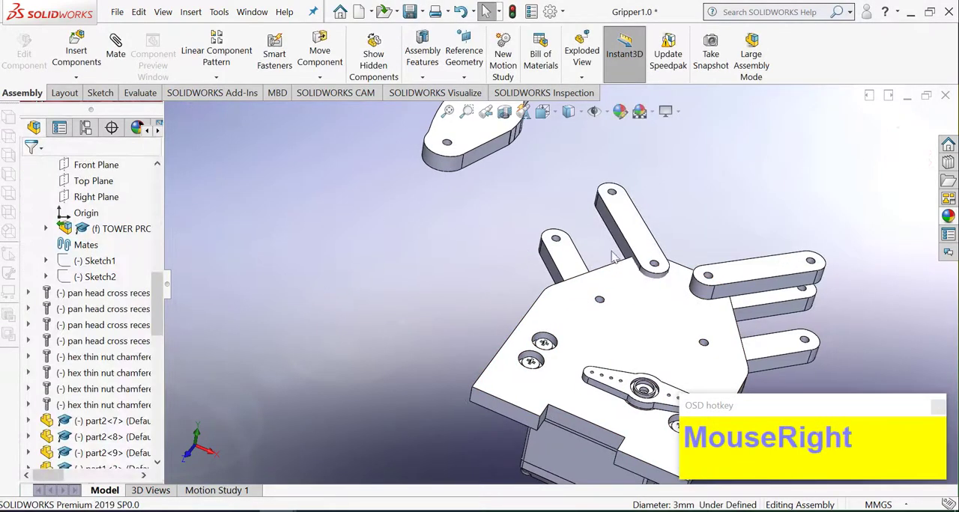
Step: Add a coincident mate between the bottom face of link part2<10> and the top face of the base plate
{"action": "middle_click_drag", "start_coordinate": [655, 262], "coordinate": [731, 223]}
{"action": "left_click", "coordinate": [602, 257]}
{"action": "left_click", "coordinate": [782, 182]}
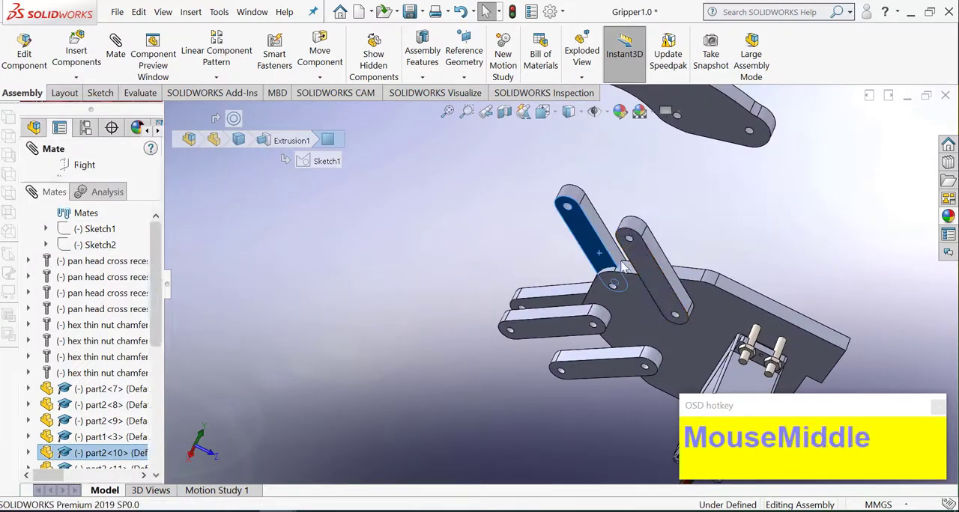
{"action": "middle_click_drag", "start_coordinate": [772, 191], "coordinate": [626, 285]}
{"action": "left_click", "coordinate": [612, 303]}
{"action": "right_click", "coordinate": [603, 289]}
{"action": "right_click", "coordinate": [591, 262]}
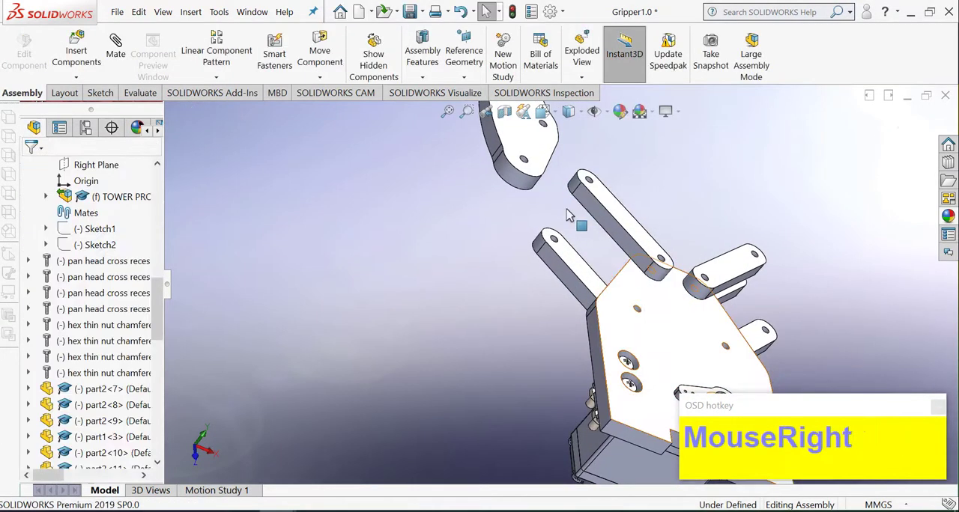
Step: Create another copy of link part2<10> and place it in the free space beside the gripper
{"action": "scroll", "coordinate": [580, 239], "scroll_direction": "up", "scroll_amount": 1}
{"action": "middle_click_drag", "start_coordinate": [580, 240], "coordinate": [606, 247]}
{"action": "scroll", "coordinate": [613, 250], "scroll_direction": "down", "scroll_amount": 2}
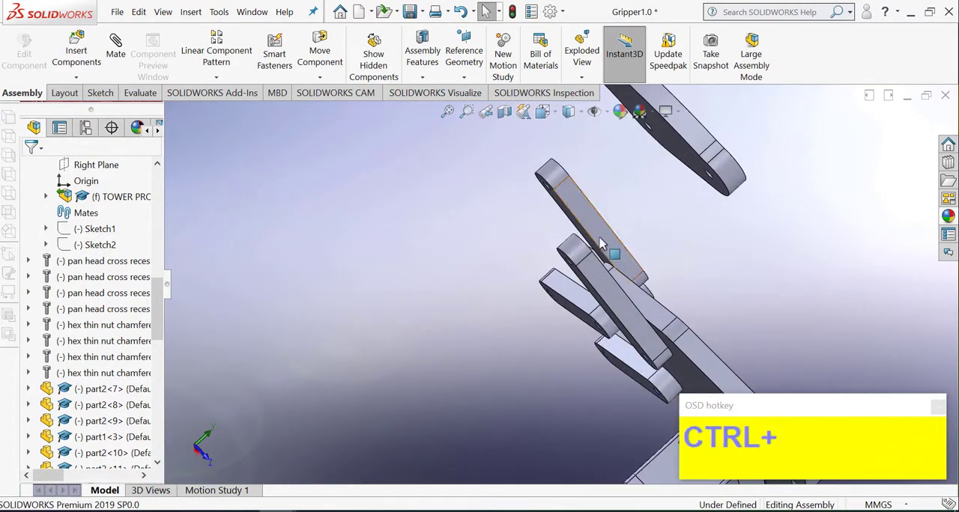
{"action": "left_click", "coordinate": [611, 244], "text": "ctrl"}
{"action": "left_click_drag", "start_coordinate": [524, 250], "coordinate": [466, 269], "text": "ctrl"}
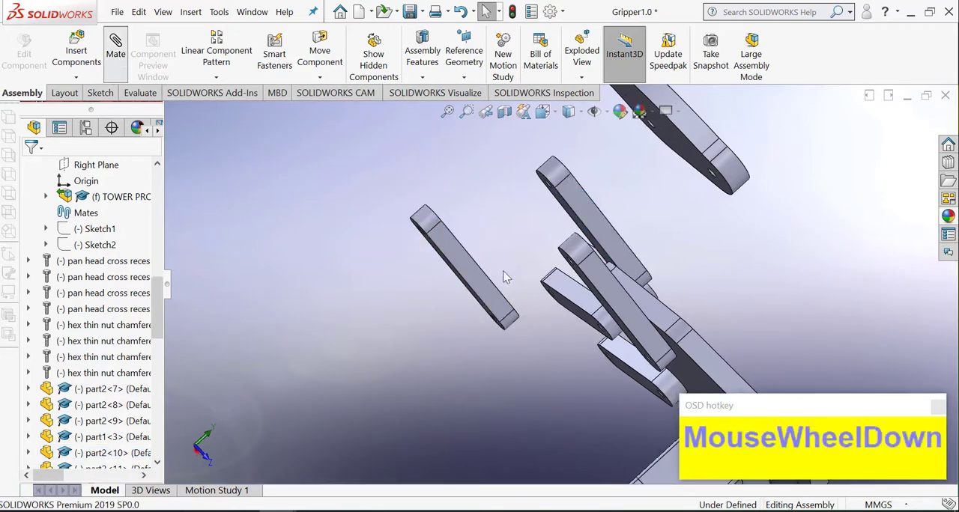
Step: Mate the copied link's end hole concentric with the narrow-end hole that link part2<10> pivots on
{"action": "scroll", "coordinate": [503, 270], "scroll_direction": "down", "scroll_amount": 3}
{"action": "middle_click_drag", "start_coordinate": [503, 270], "coordinate": [510, 306]}
{"action": "scroll", "coordinate": [519, 310], "scroll_direction": "down", "scroll_amount": 1}
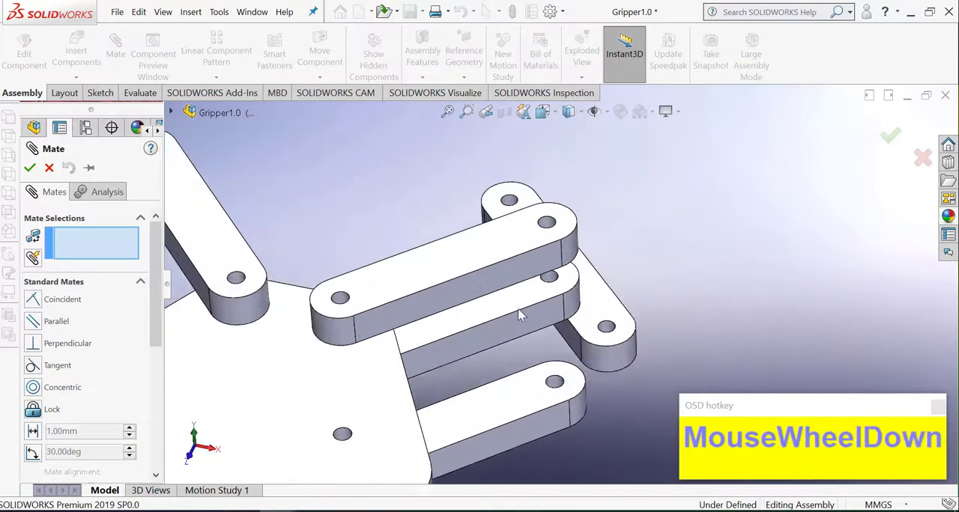
{"action": "left_click", "coordinate": [608, 329]}
{"action": "scroll", "coordinate": [279, 310], "scroll_direction": "up", "scroll_amount": 2}
{"action": "scroll", "coordinate": [271, 310], "scroll_direction": "down", "scroll_amount": 3}
{"action": "left_click", "coordinate": [375, 265]}
{"action": "right_click", "coordinate": [374, 265]}
{"action": "right_click", "coordinate": [374, 265]}
Step: Make the top face of the copied link coincident with the underside of the base plate, below link part2<10>
{"action": "scroll", "coordinate": [374, 266], "scroll_direction": "up", "scroll_amount": 1}
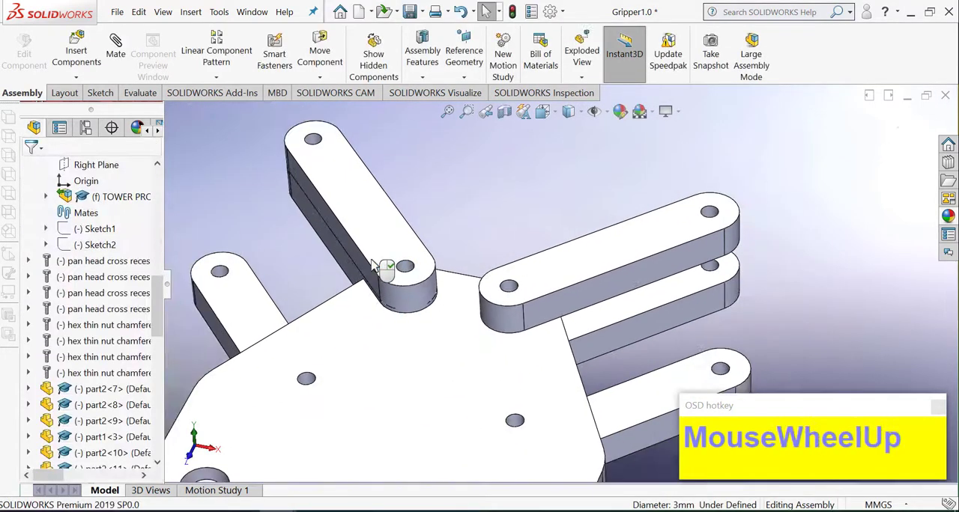
{"action": "middle_click_drag", "start_coordinate": [373, 261], "coordinate": [445, 243]}
{"action": "scroll", "coordinate": [446, 243], "scroll_direction": "up", "scroll_amount": 2}
{"action": "left_click_drag", "start_coordinate": [363, 262], "coordinate": [255, 268]}
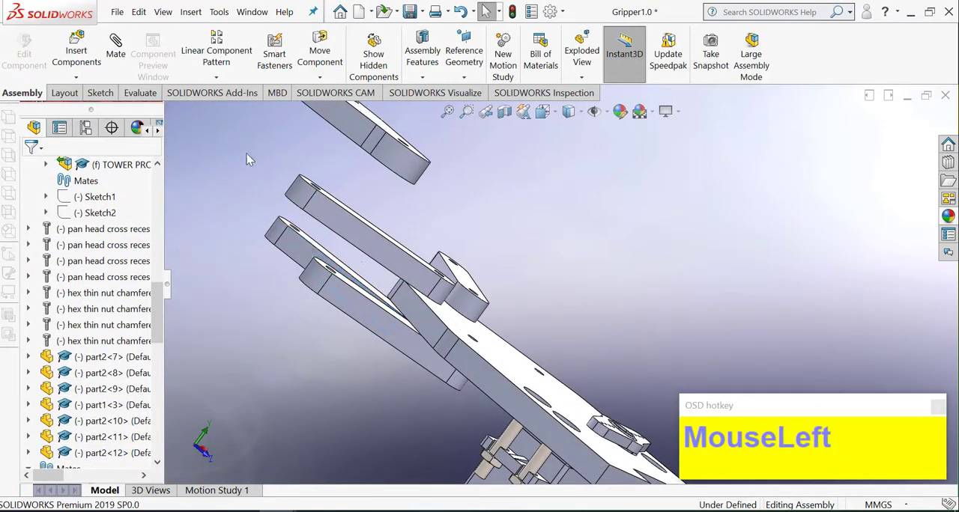
{"action": "left_click", "coordinate": [304, 240]}
{"action": "scroll", "coordinate": [449, 315], "scroll_direction": "up", "scroll_amount": 2}
{"action": "middle_click_drag", "start_coordinate": [450, 315], "coordinate": [358, 358]}
{"action": "left_click", "coordinate": [487, 358]}
{"action": "right_click", "coordinate": [488, 358]}
{"action": "right_click", "coordinate": [489, 358]}
Step: Start a Width mate with the top and bottom faces of claw part1<3> as the width selections
{"action": "scroll", "coordinate": [357, 358], "scroll_direction": "up", "scroll_amount": 2}
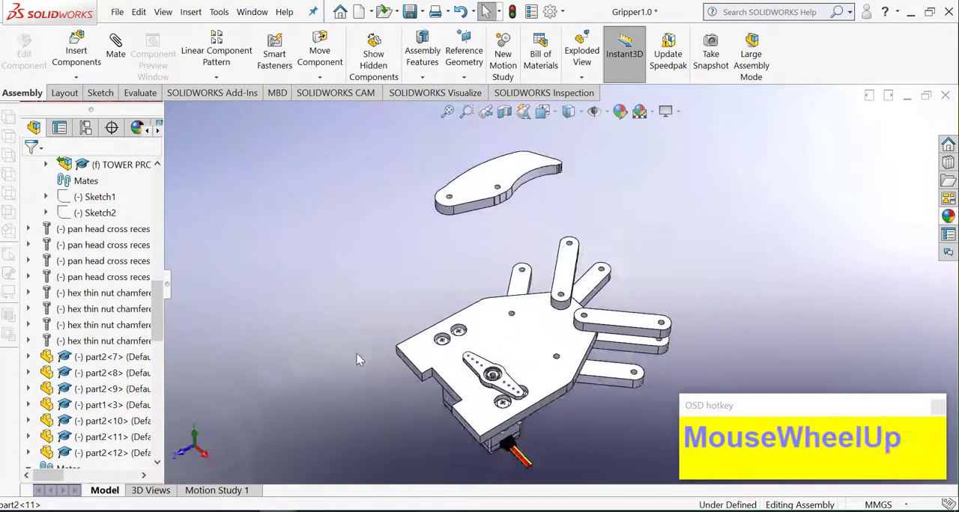
{"action": "scroll", "coordinate": [611, 286], "scroll_direction": "down", "scroll_amount": 3}
{"action": "scroll", "coordinate": [447, 239], "scroll_direction": "up", "scroll_amount": 3}
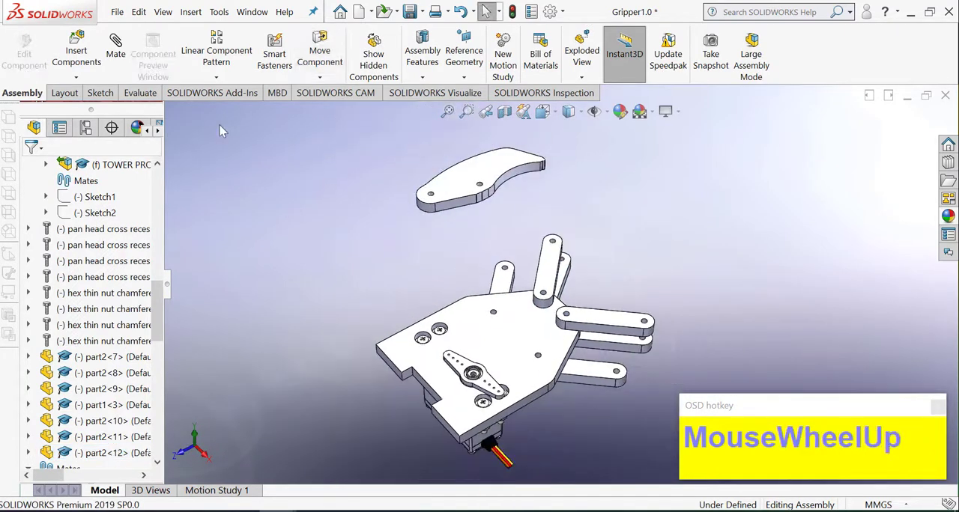
{"action": "scroll", "coordinate": [517, 207], "scroll_direction": "up", "scroll_amount": 1}
{"action": "middle_click_drag", "start_coordinate": [518, 209], "coordinate": [498, 214]}
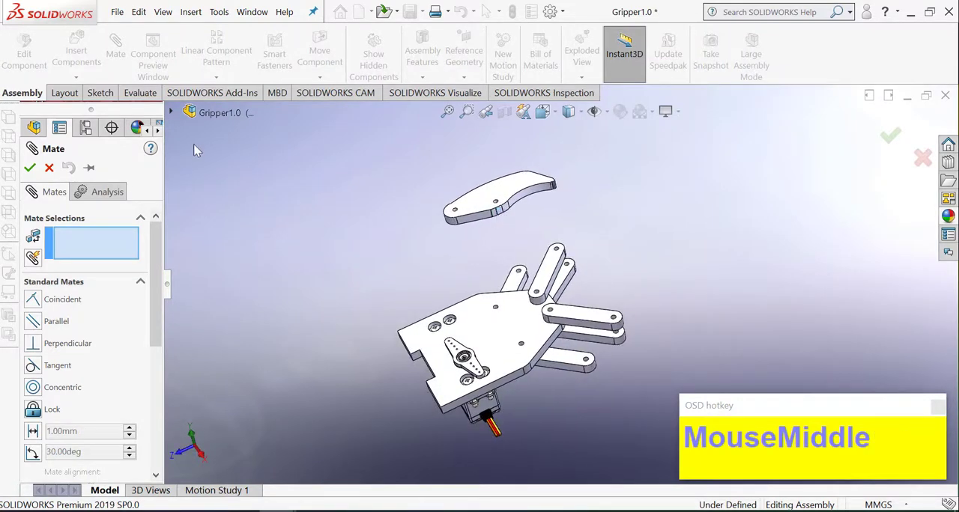
{"action": "scroll", "coordinate": [464, 242], "scroll_direction": "down", "scroll_amount": 3}
{"action": "scroll", "coordinate": [80, 366], "scroll_direction": "down", "scroll_amount": 3}
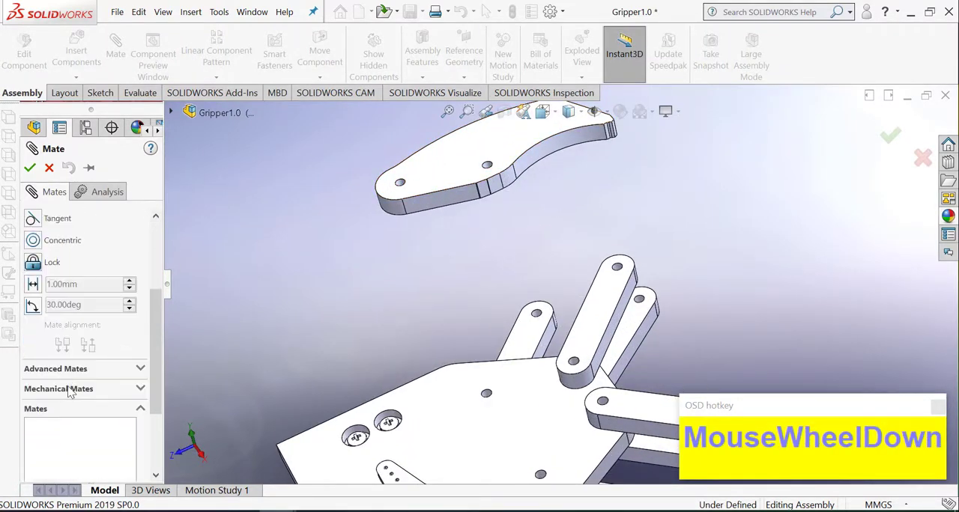
{"action": "left_click", "coordinate": [66, 368]}
{"action": "scroll", "coordinate": [49, 284], "scroll_direction": "up", "scroll_amount": 1}
{"action": "left_click", "coordinate": [42, 280]}
{"action": "left_click", "coordinate": [454, 164]}
{"action": "middle_click_drag", "start_coordinate": [443, 204], "coordinate": [449, 191]}
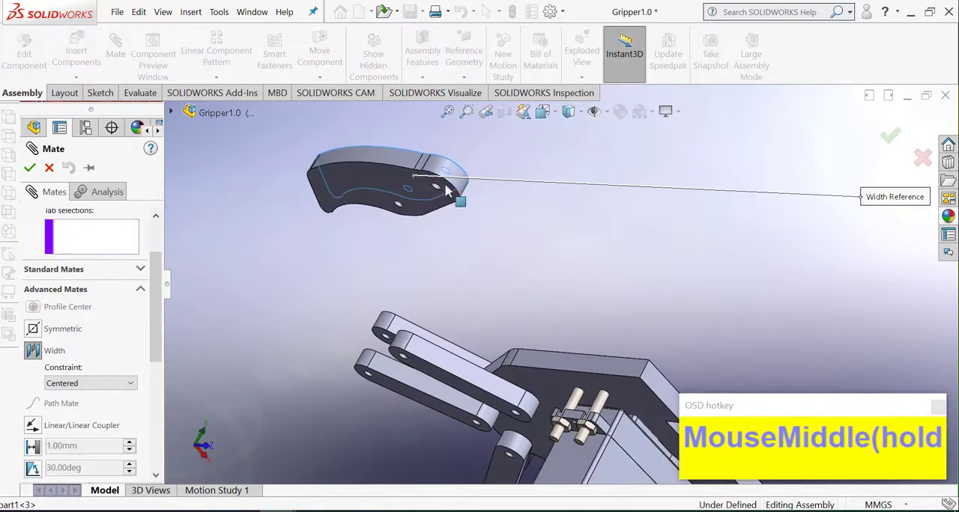
{"action": "middle_click_drag", "start_coordinate": [460, 263], "coordinate": [407, 321]}
Step: Use the facing surfaces of links part2<12> and part2<10> as tab selections and apply the centered Width mate
{"action": "scroll", "coordinate": [583, 314], "scroll_direction": "down", "scroll_amount": 3}
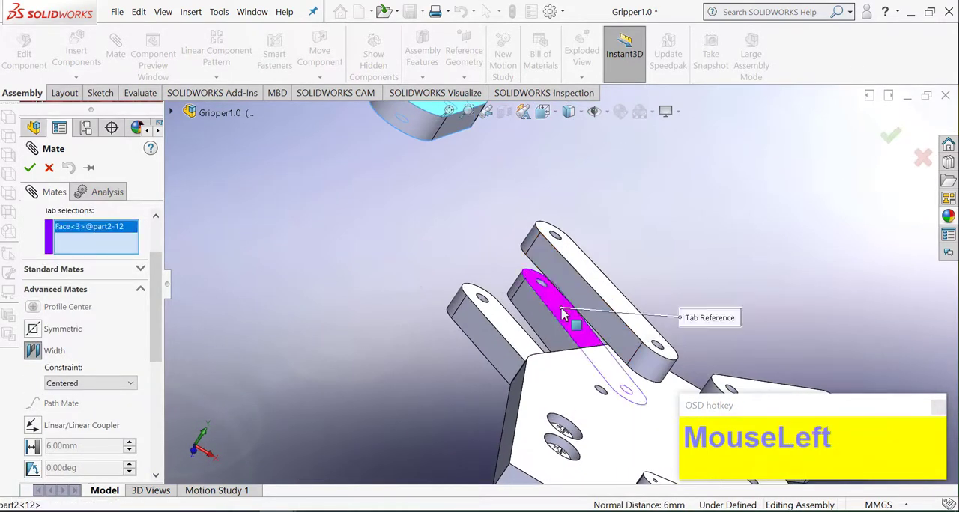
{"action": "middle_click_drag", "start_coordinate": [563, 313], "coordinate": [450, 275]}
{"action": "left_click", "coordinate": [530, 255]}
{"action": "right_click", "coordinate": [533, 256]}
{"action": "right_click", "coordinate": [533, 256]}
Step: Mate the middle hole of claw part1<3> concentric with the free end hole of upper link part2<10>
{"action": "scroll", "coordinate": [372, 274], "scroll_direction": "down", "scroll_amount": 1}
{"action": "scroll", "coordinate": [375, 275], "scroll_direction": "up", "scroll_amount": 2}
{"action": "scroll", "coordinate": [502, 242], "scroll_direction": "down", "scroll_amount": 2}
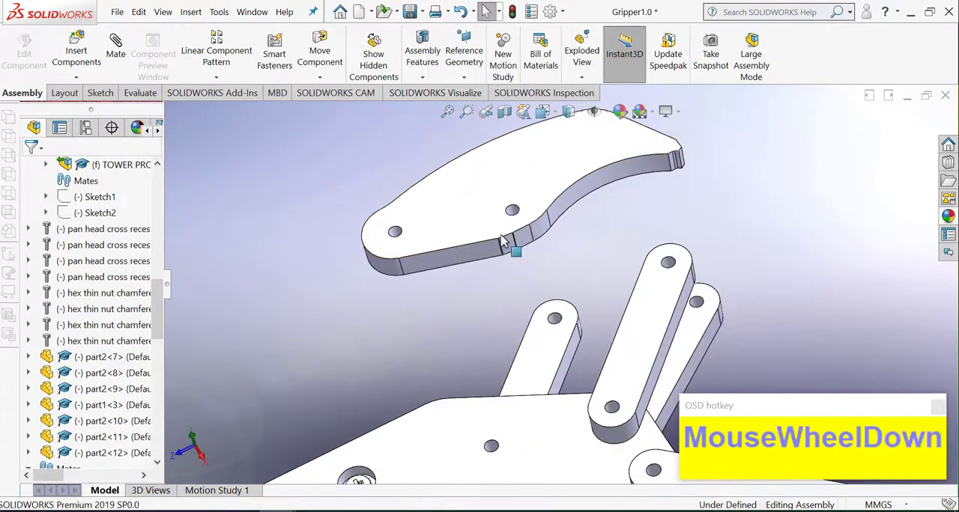
{"action": "scroll", "coordinate": [503, 241], "scroll_direction": "down", "scroll_amount": 1}
{"action": "left_click", "coordinate": [524, 202]}
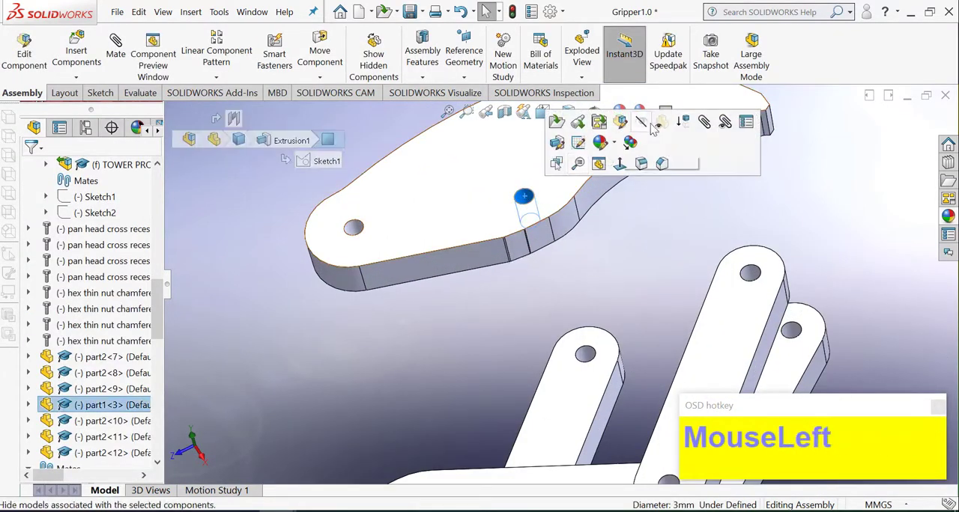
{"action": "left_click", "coordinate": [704, 126]}
{"action": "left_click", "coordinate": [750, 273]}
{"action": "right_click", "coordinate": [750, 273]}
{"action": "right_click", "coordinate": [750, 273]}
{"action": "scroll", "coordinate": [750, 274], "scroll_direction": "up", "scroll_amount": 1}
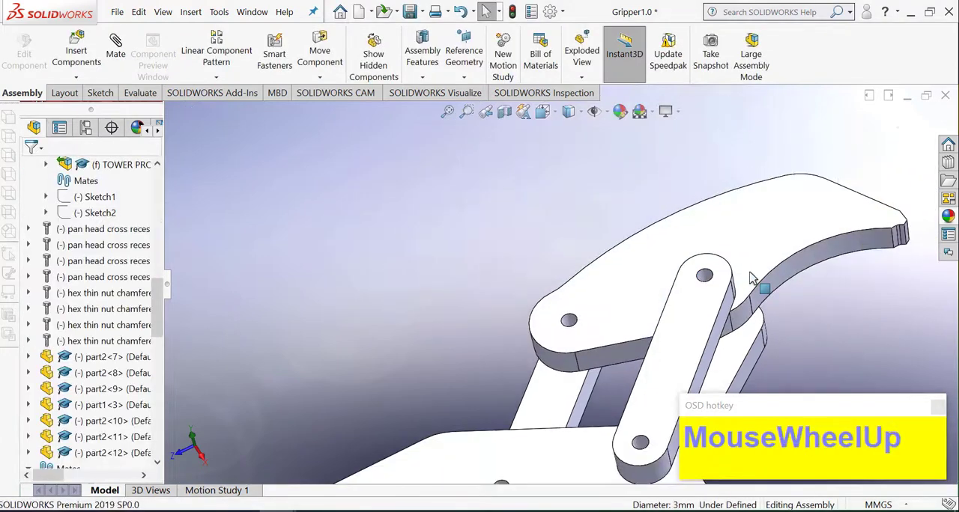
Step: Add a concentric mate between the free end holes of lower link part2<12> and upper link part2<10>
{"action": "scroll", "coordinate": [766, 315], "scroll_direction": "down", "scroll_amount": 3}
{"action": "middle_click_drag", "start_coordinate": [764, 315], "coordinate": [712, 229]}
{"action": "scroll", "coordinate": [742, 372], "scroll_direction": "down", "scroll_amount": 2}
{"action": "left_click", "coordinate": [741, 373]}
{"action": "middle_click_drag", "start_coordinate": [741, 374], "coordinate": [573, 233]}
{"action": "left_click", "coordinate": [569, 230]}
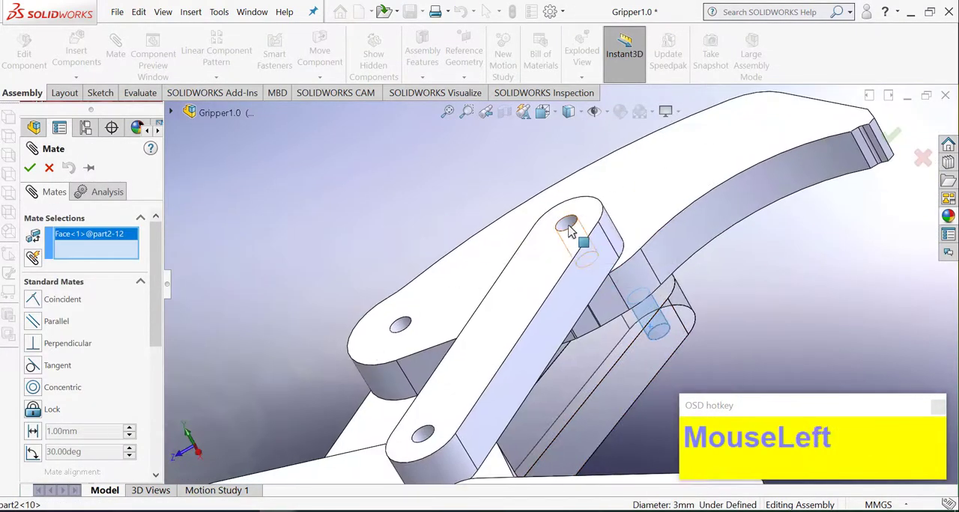
{"action": "right_click", "coordinate": [570, 231]}
{"action": "right_click", "coordinate": [569, 231]}
Step: Mate the rounded-end hole of claw part1<3> concentric with the free end hole of link part2<11>
{"action": "scroll", "coordinate": [548, 266], "scroll_direction": "up", "scroll_amount": 4}
{"action": "middle_click_drag", "start_coordinate": [548, 267], "coordinate": [562, 334]}
{"action": "scroll", "coordinate": [489, 350], "scroll_direction": "down", "scroll_amount": 2}
{"action": "left_click_drag", "start_coordinate": [498, 322], "coordinate": [432, 248]}
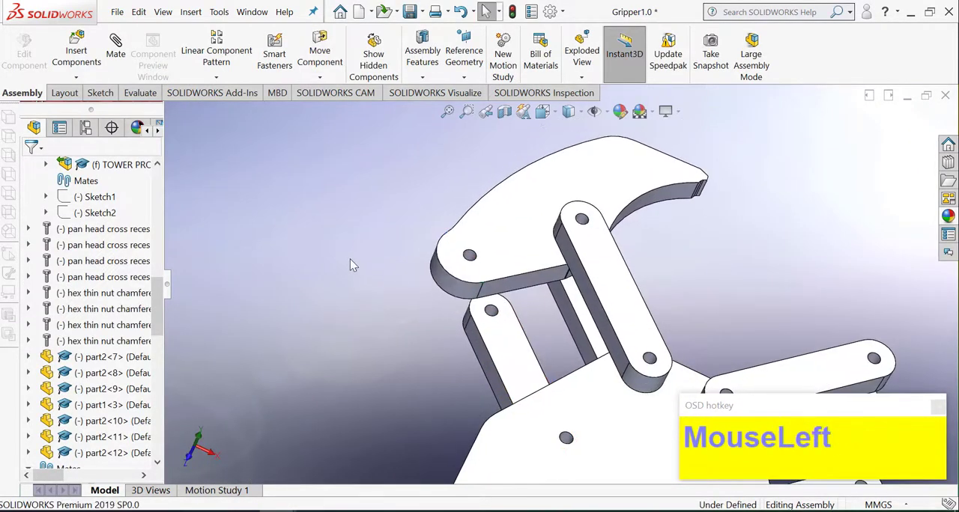
{"action": "scroll", "coordinate": [477, 311], "scroll_direction": "down", "scroll_amount": 1}
{"action": "left_click", "coordinate": [471, 247]}
{"action": "left_click", "coordinate": [492, 310]}
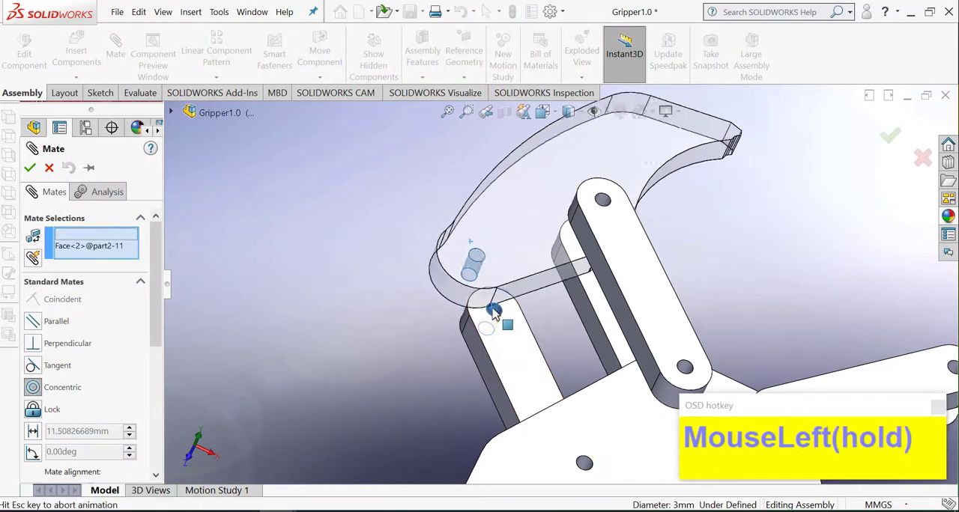
{"action": "right_click", "coordinate": [492, 310]}
{"action": "right_click", "coordinate": [492, 310]}
Step: Create a copy of claw part1<3> and place it in the free space beside the gripper
{"action": "scroll", "coordinate": [563, 299], "scroll_direction": "up", "scroll_amount": 7}
{"action": "scroll", "coordinate": [689, 344], "scroll_direction": "down", "scroll_amount": 3}
{"action": "middle_click_drag", "start_coordinate": [508, 289], "coordinate": [475, 278]}
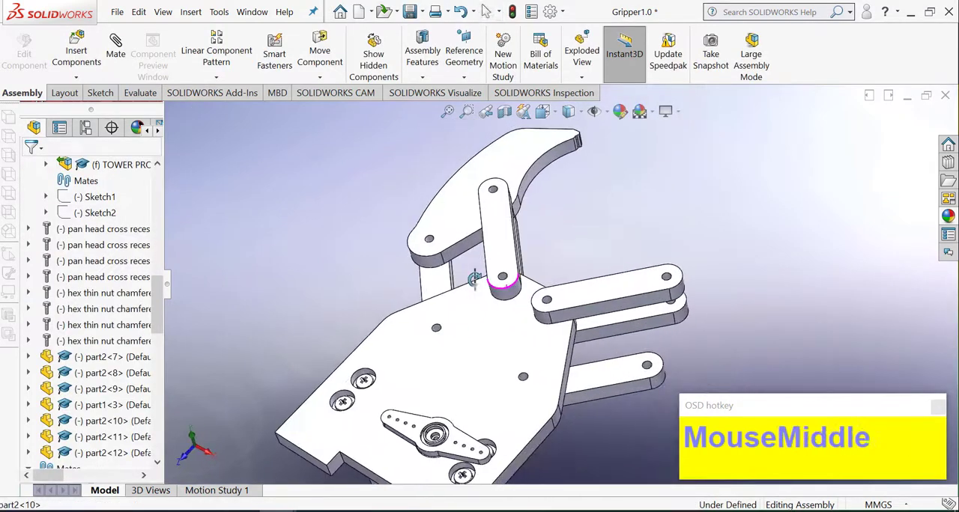
{"action": "scroll", "coordinate": [534, 289], "scroll_direction": "up", "scroll_amount": 1}
{"action": "left_click", "coordinate": [609, 249]}
{"action": "left_click_drag", "start_coordinate": [462, 234], "coordinate": [742, 292], "text": "ctrl"}
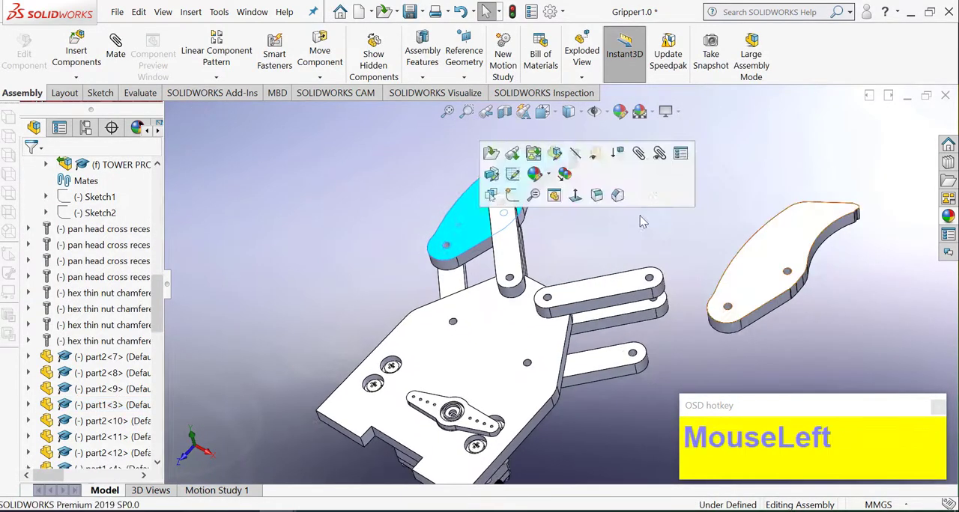
{"action": "left_click", "coordinate": [640, 215]}
Step: Center the copied claw's thickness between links part2<7> and part2<8> with a Width mate
{"action": "left_click", "coordinate": [750, 284]}
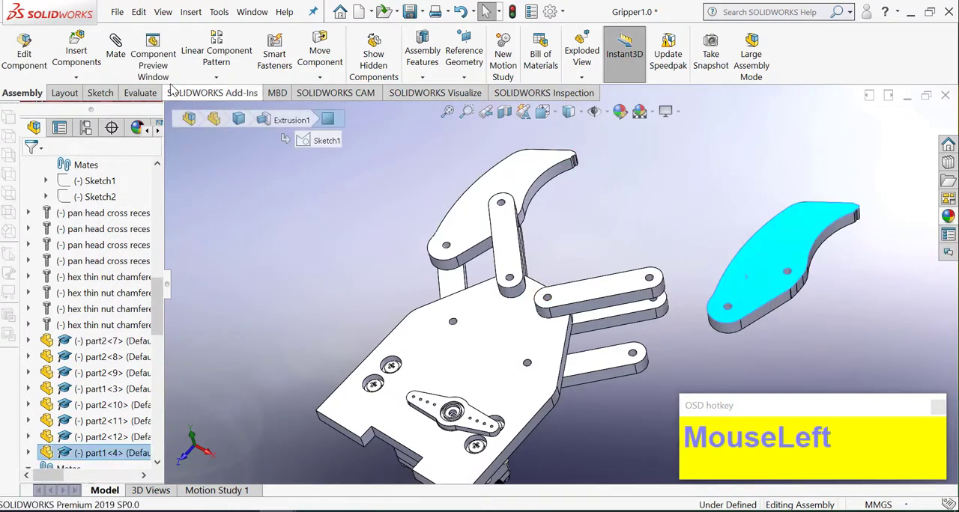
{"action": "scroll", "coordinate": [82, 321], "scroll_direction": "down", "scroll_amount": 3}
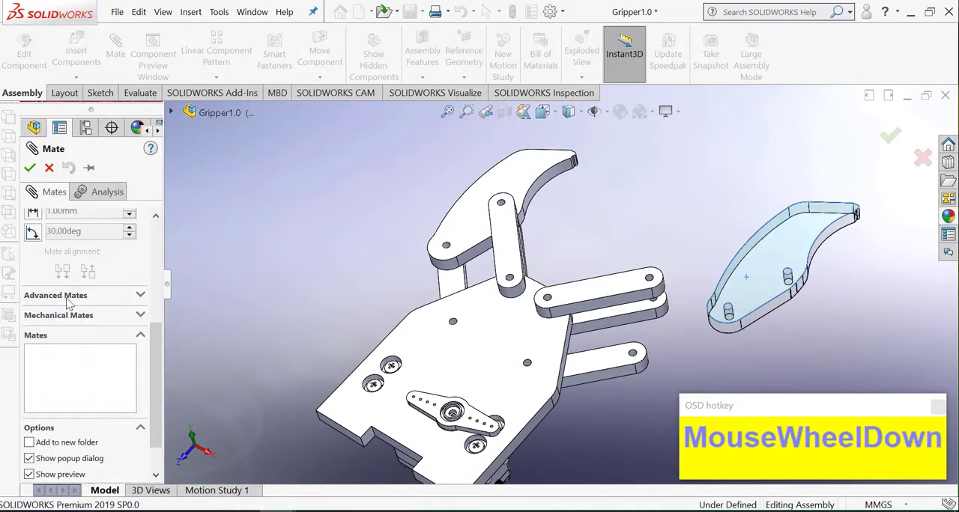
{"action": "left_click", "coordinate": [66, 298]}
{"action": "scroll", "coordinate": [49, 267], "scroll_direction": "up", "scroll_amount": 1}
{"action": "left_click", "coordinate": [53, 281]}
{"action": "middle_click_drag", "start_coordinate": [799, 252], "coordinate": [689, 344]}
{"action": "left_click", "coordinate": [785, 300]}
{"action": "left_click", "coordinate": [660, 364]}
{"action": "right_click", "coordinate": [661, 363]}
{"action": "right_click", "coordinate": [660, 363]}
Step: Mate the middle hole of the copied claw concentric with the free end hole of link part2<7>
{"action": "scroll", "coordinate": [674, 329], "scroll_direction": "up", "scroll_amount": 2}
{"action": "left_click", "coordinate": [124, 60]}
{"action": "scroll", "coordinate": [657, 280], "scroll_direction": "down", "scroll_amount": 2}
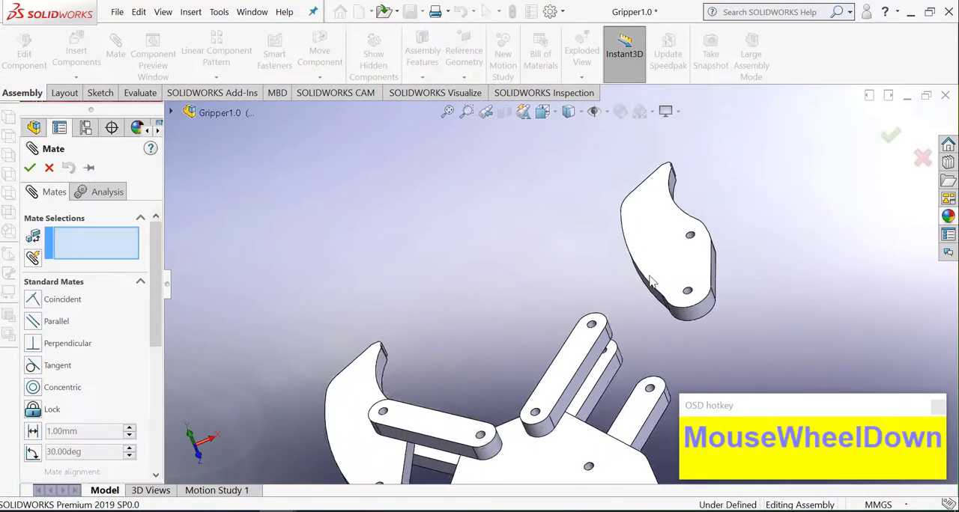
{"action": "scroll", "coordinate": [657, 280], "scroll_direction": "up", "scroll_amount": 1}
{"action": "scroll", "coordinate": [697, 221], "scroll_direction": "down", "scroll_amount": 2}
{"action": "left_click", "coordinate": [699, 224]}
{"action": "left_click", "coordinate": [554, 349]}
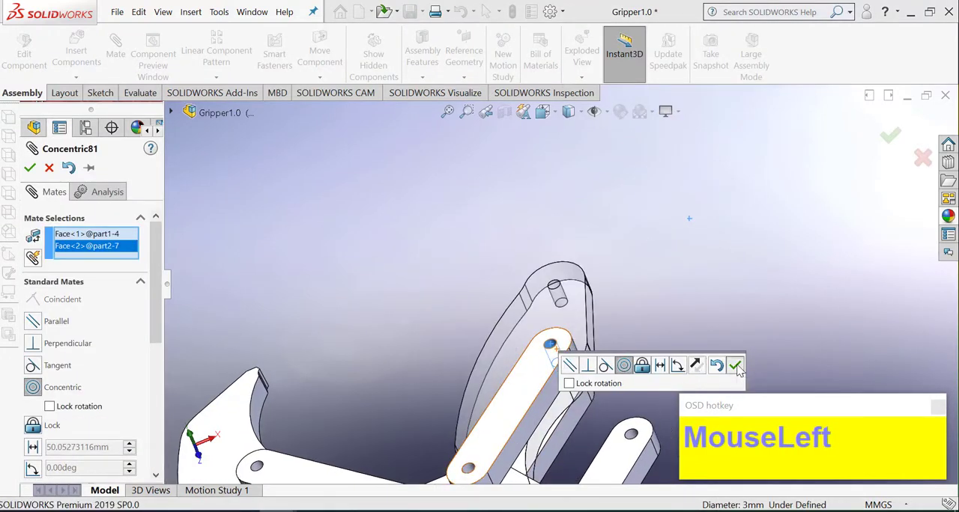
{"action": "left_click", "coordinate": [737, 368]}
Step: Add a concentric mate between the free end holes of links part2<7> and part2<8>
{"action": "scroll", "coordinate": [566, 365], "scroll_direction": "up", "scroll_amount": 1}
{"action": "left_click_drag", "start_coordinate": [510, 341], "coordinate": [427, 295]}
{"action": "left_click", "coordinate": [363, 255]}
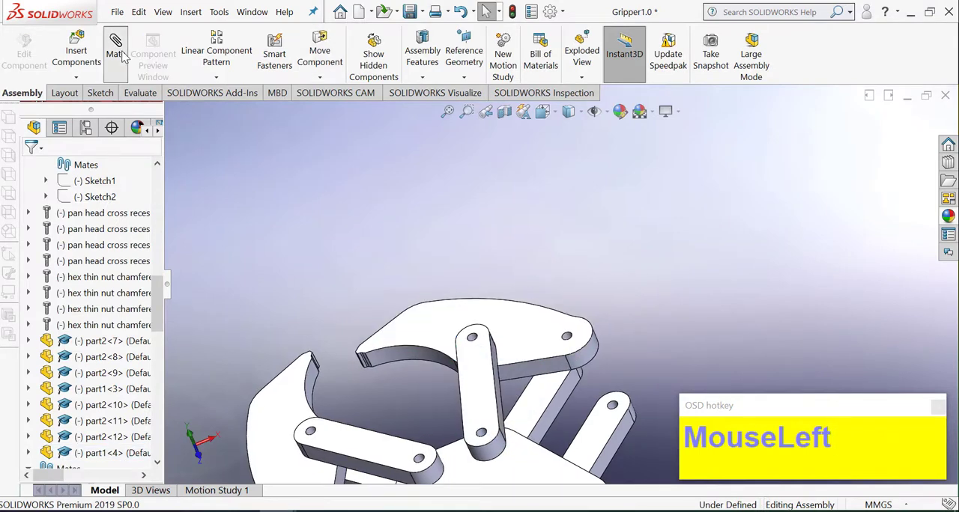
{"action": "left_click", "coordinate": [118, 52]}
{"action": "scroll", "coordinate": [457, 344], "scroll_direction": "down", "scroll_amount": 3}
{"action": "left_click", "coordinate": [455, 352]}
{"action": "middle_click_drag", "start_coordinate": [605, 389], "coordinate": [650, 454]}
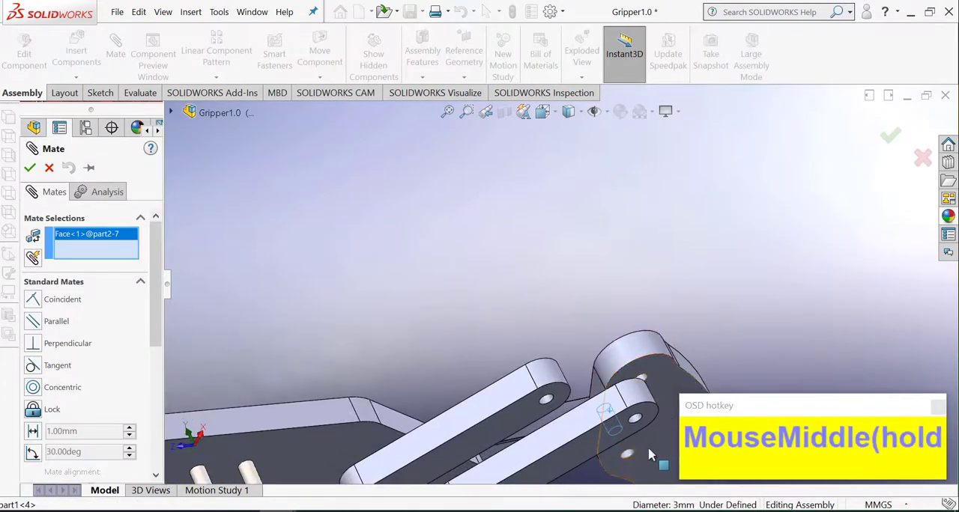
{"action": "left_click", "coordinate": [638, 424]}
{"action": "scroll", "coordinate": [571, 389], "scroll_direction": "up", "scroll_amount": 3}
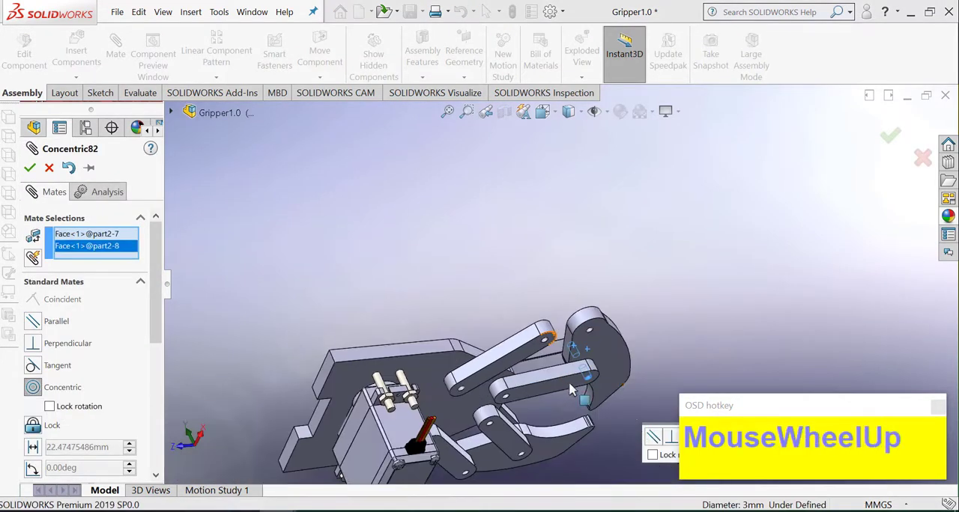
{"action": "left_click", "coordinate": [30, 168]}
{"action": "left_click", "coordinate": [30, 169]}
Step: Mate the rounded-end hole of claw part1<4> concentric with the free end hole of link part2<9>
{"action": "middle_click_drag", "start_coordinate": [442, 276], "coordinate": [469, 271]}
{"action": "scroll", "coordinate": [457, 271], "scroll_direction": "down", "scroll_amount": 4}
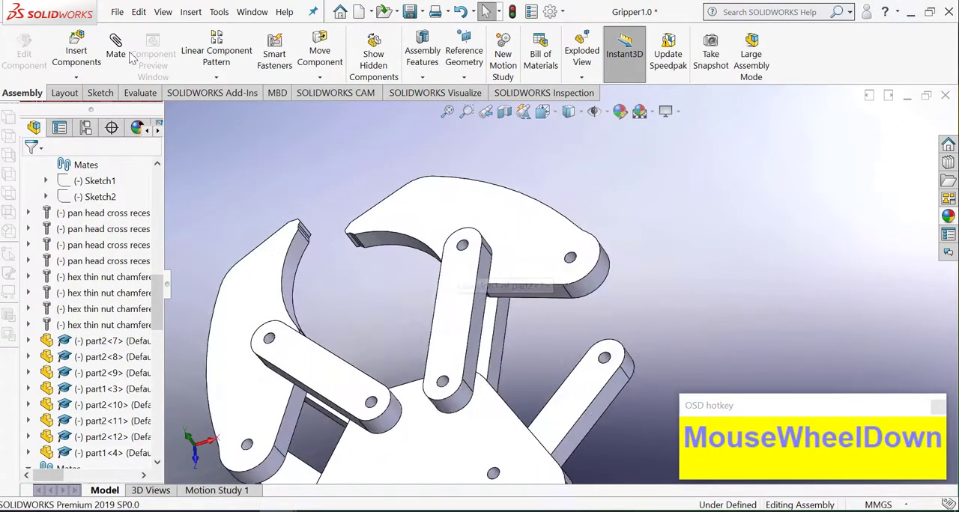
{"action": "scroll", "coordinate": [589, 282], "scroll_direction": "down", "scroll_amount": 3}
{"action": "left_click", "coordinate": [578, 252]}
{"action": "left_click", "coordinate": [633, 421]}
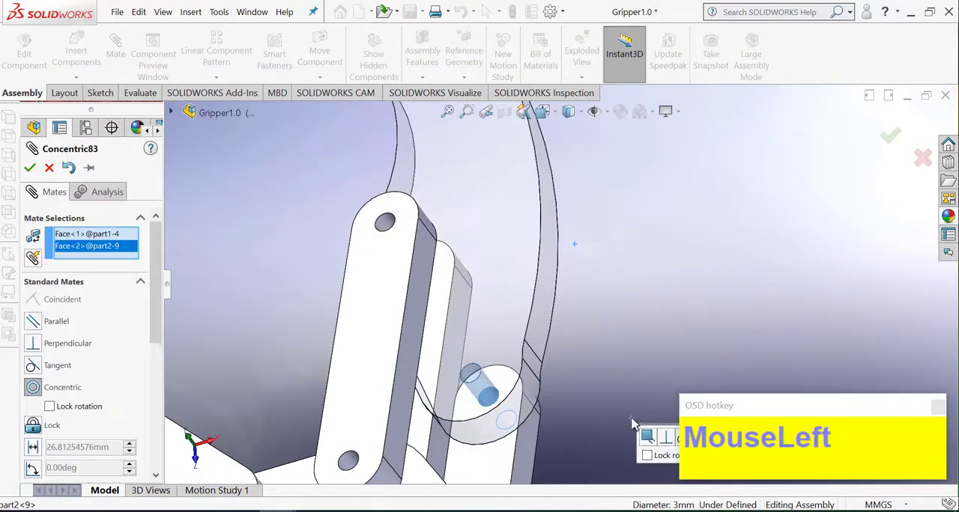
{"action": "scroll", "coordinate": [633, 424], "scroll_direction": "up", "scroll_amount": 3}
{"action": "scroll", "coordinate": [631, 417], "scroll_direction": "up", "scroll_amount": 6}
Step: Swing both claws on their links into a roughly symmetric open position, viewing the gripper from the top
{"action": "left_click_drag", "start_coordinate": [532, 282], "coordinate": [600, 307]}
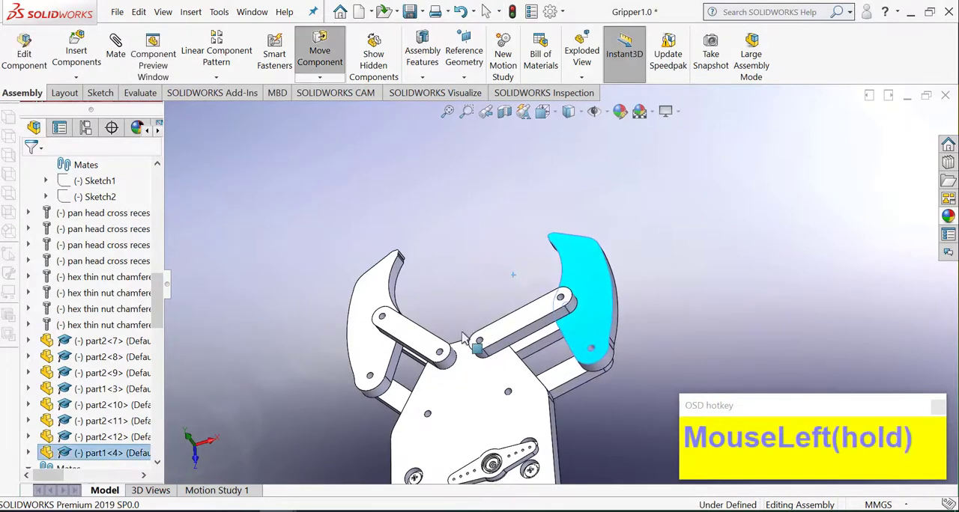
{"action": "mouse_move", "coordinate": [367, 314]}
{"action": "left_mouse_down"}
{"action": "mouse_move", "coordinate": [320, 347]}
{"action": "mouse_move", "coordinate": [372, 300]}
{"action": "left_mouse_up"}
{"action": "left_click", "coordinate": [562, 129]}
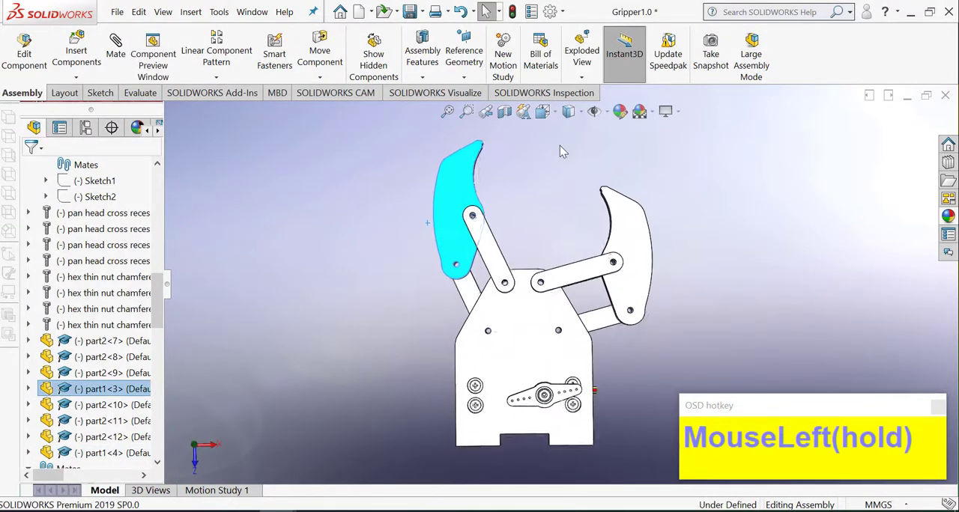
{"action": "left_click_drag", "start_coordinate": [629, 223], "coordinate": [595, 185]}
{"action": "left_click", "coordinate": [685, 217]}
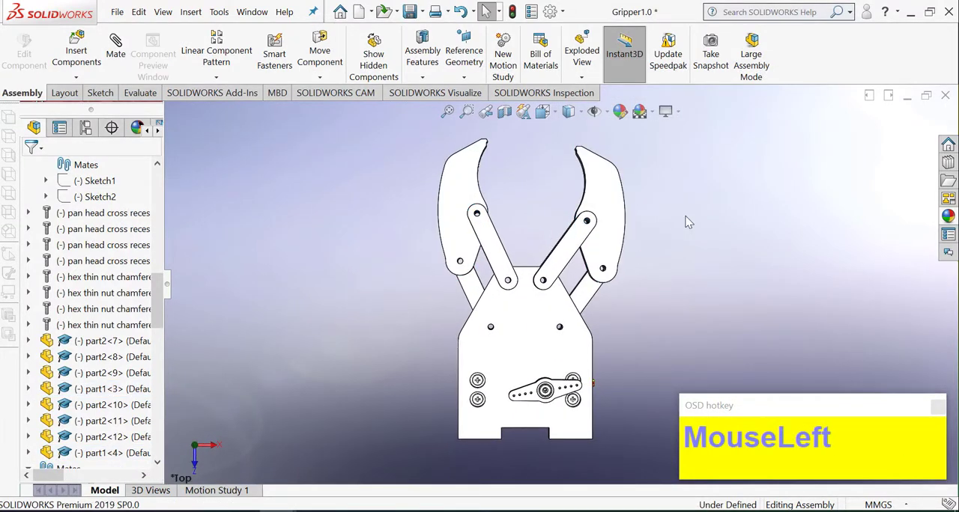
Step: Browse the Toolbox to the socket head screws in the ANSI Metric bolts and screws
{"action": "left_click", "coordinate": [546, 117]}
{"action": "left_click", "coordinate": [625, 152]}
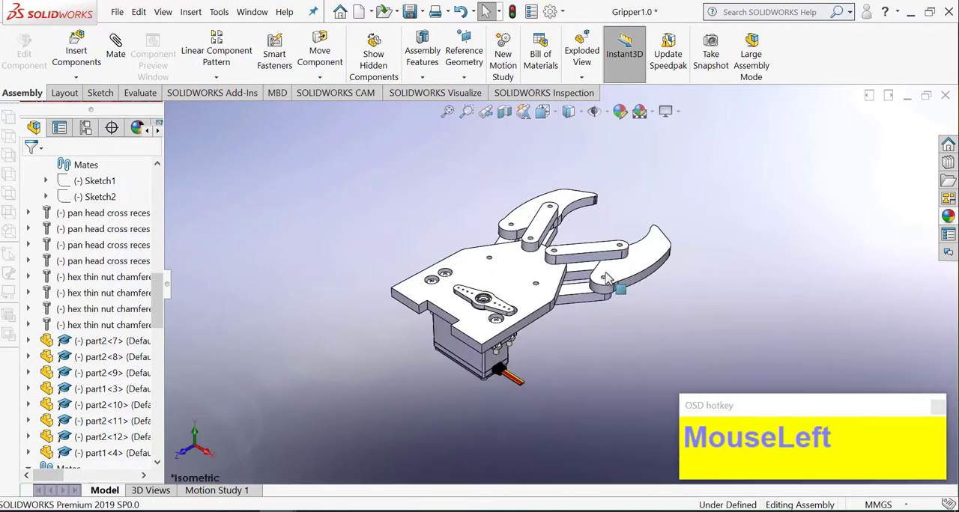
{"action": "scroll", "coordinate": [614, 282], "scroll_direction": "down", "scroll_amount": 2}
{"action": "left_click", "coordinate": [948, 164]}
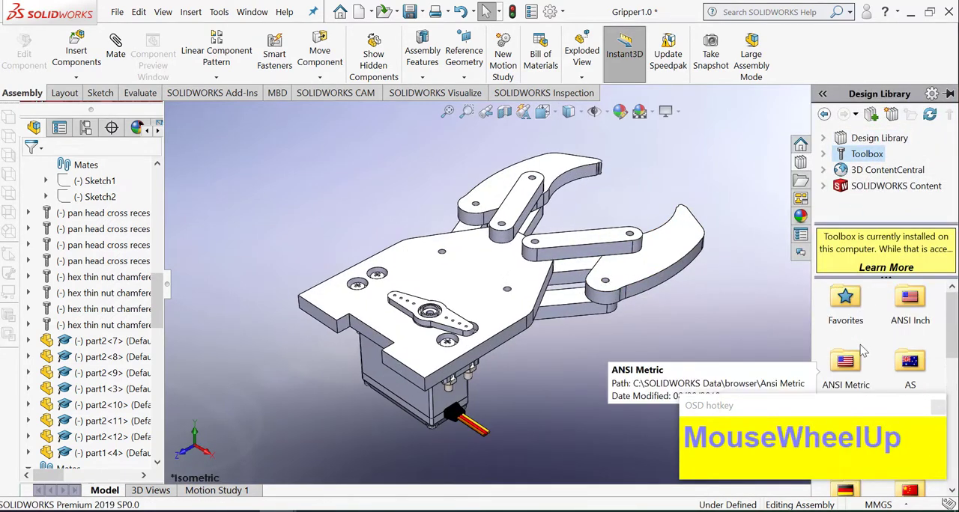
{"action": "double_click", "coordinate": [854, 359]}
{"action": "left_click", "coordinate": [908, 302]}
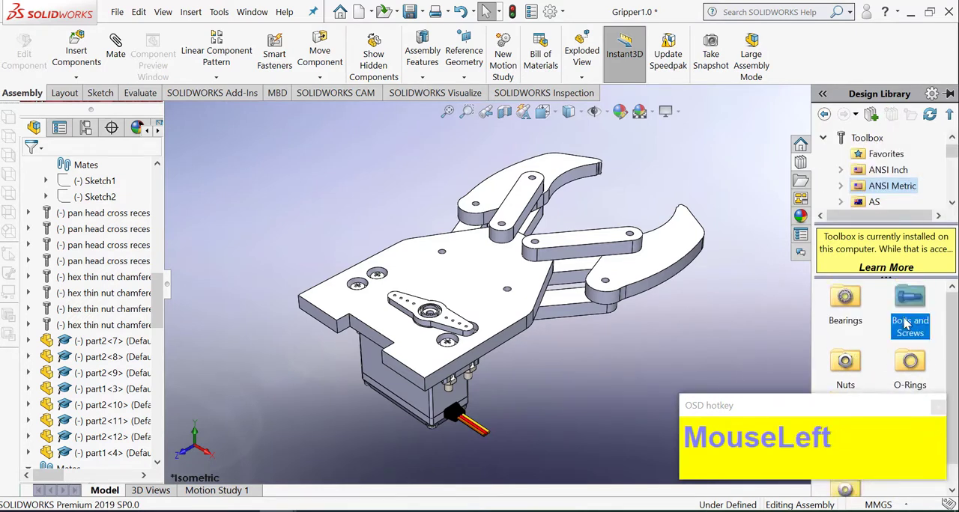
{"action": "double_click", "coordinate": [911, 401]}
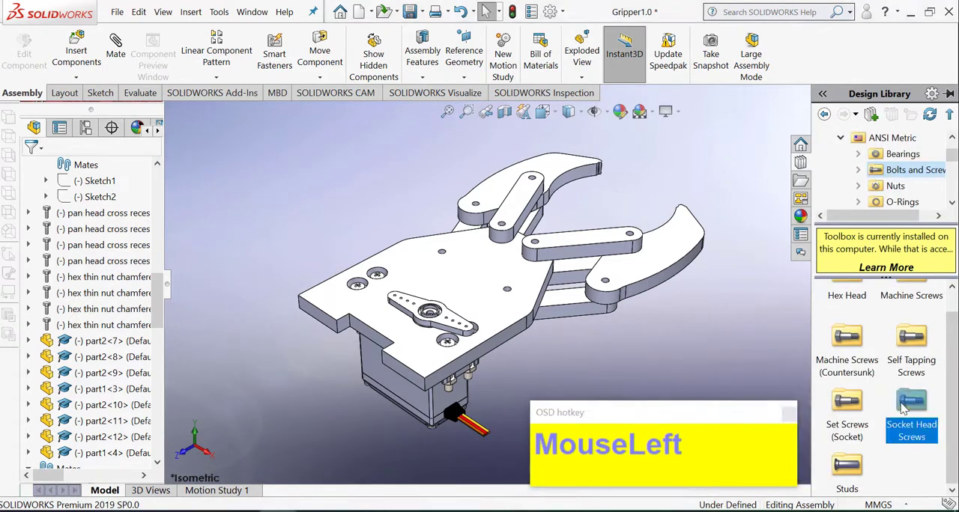
Step: Insert an M2.5 socket head screw in the rounded-end hole of claw part1<4> and set its length to 16
{"action": "left_click_drag", "start_coordinate": [709, 341], "coordinate": [677, 338]}
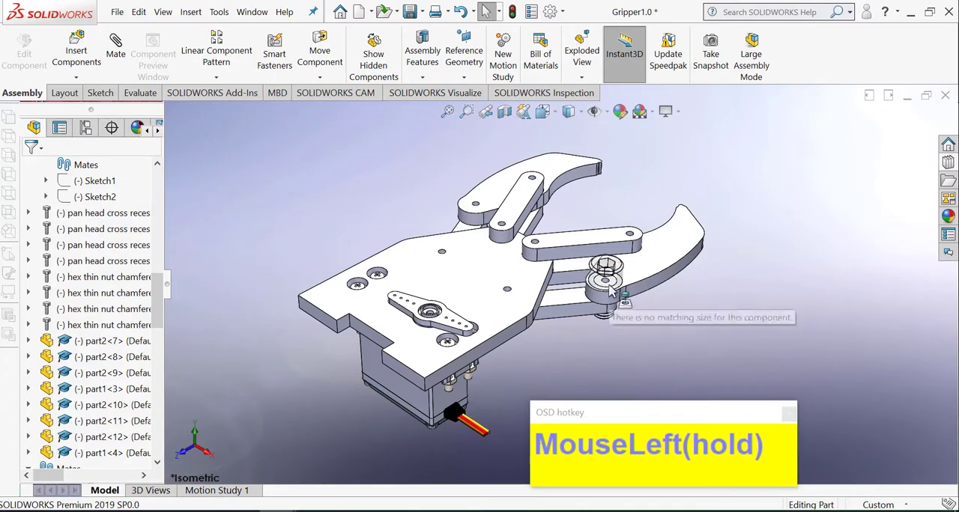
{"action": "left_click_drag", "start_coordinate": [620, 244], "coordinate": [621, 243]}
{"action": "middle_click_drag", "start_coordinate": [620, 243], "coordinate": [612, 325]}
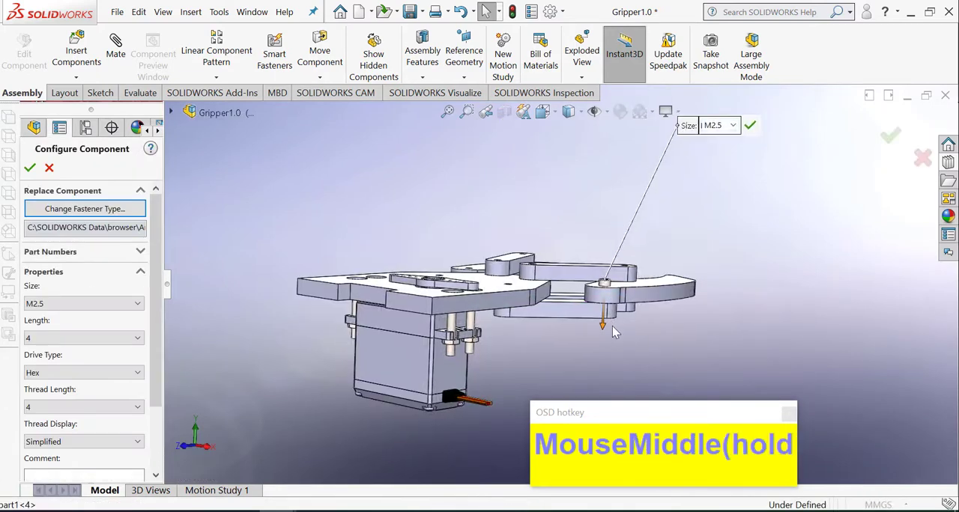
{"action": "scroll", "coordinate": [613, 334], "scroll_direction": "down", "scroll_amount": 3}
{"action": "left_click", "coordinate": [72, 338]}
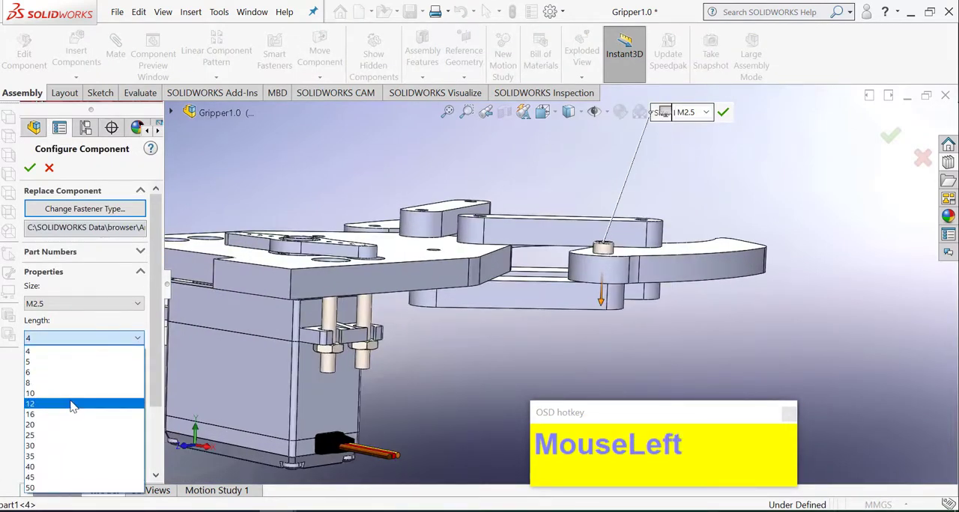
{"action": "left_click", "coordinate": [81, 414]}
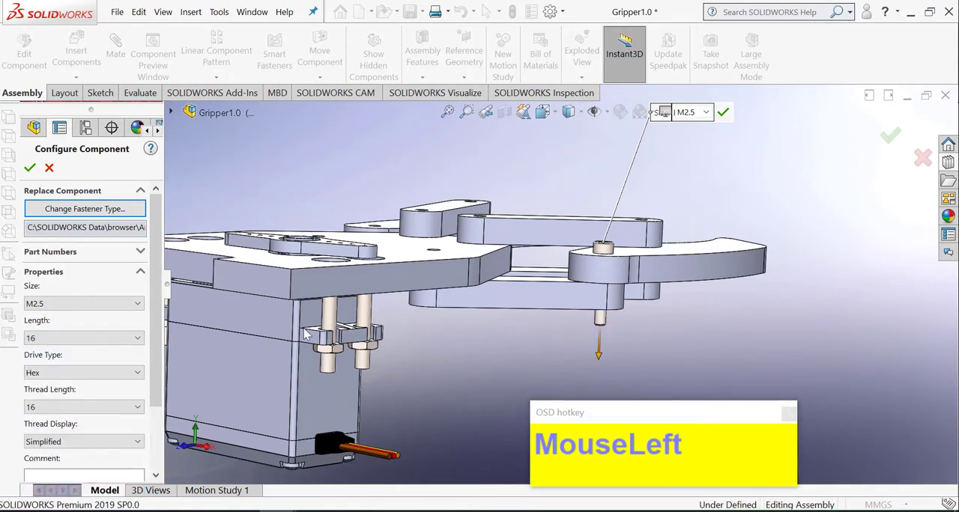
Step: Place further copies of the M2.5 socket head screw in the upper link holes of both claws
{"action": "middle_click_drag", "start_coordinate": [540, 212], "coordinate": [385, 253]}
{"action": "scroll", "coordinate": [415, 165], "scroll_direction": "down", "scroll_amount": 3}
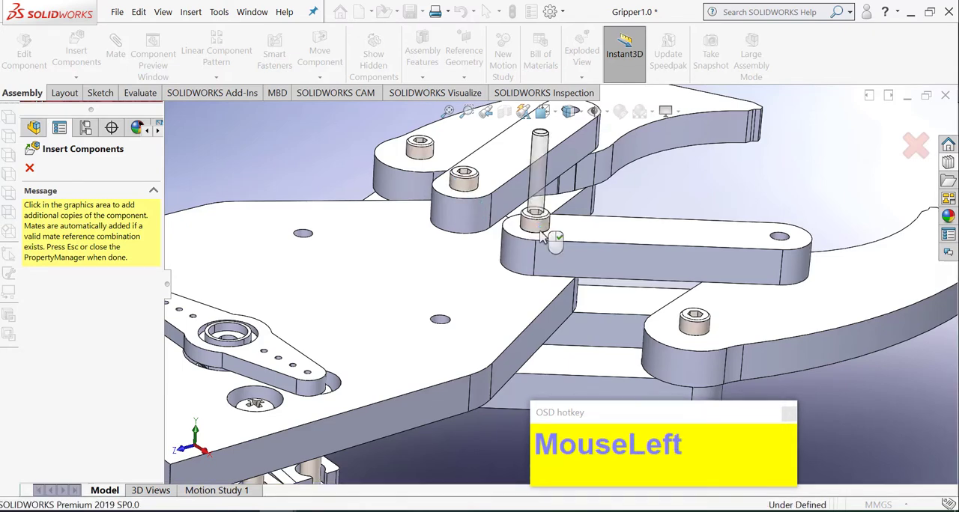
{"action": "scroll", "coordinate": [542, 235], "scroll_direction": "up", "scroll_amount": 3}
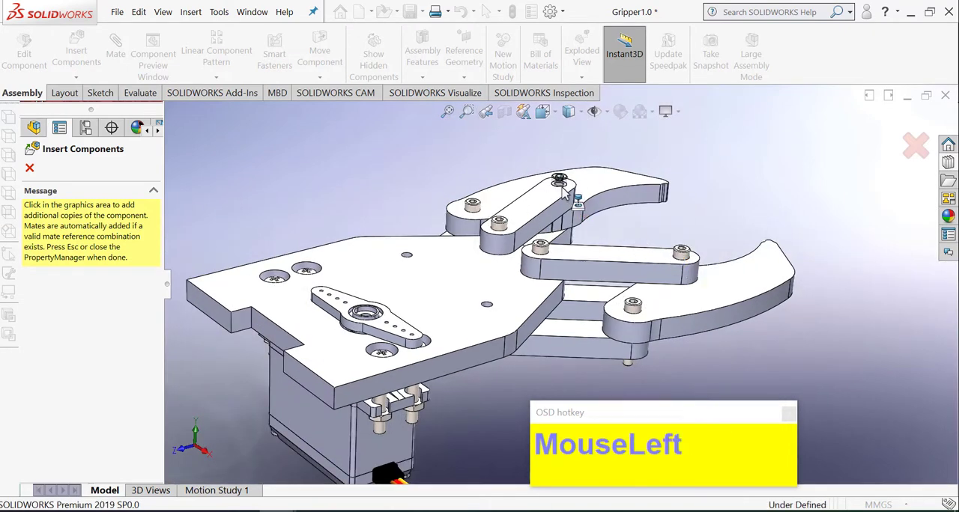
{"action": "right_click", "coordinate": [567, 189]}
Step: Set the length of the M2.5 screw joining link part2<7> to claw part1<4> to 20
{"action": "scroll", "coordinate": [612, 222], "scroll_direction": "up", "scroll_amount": 2}
{"action": "middle_click_drag", "start_coordinate": [612, 221], "coordinate": [636, 262]}
{"action": "scroll", "coordinate": [646, 298], "scroll_direction": "down", "scroll_amount": 1}
{"action": "scroll", "coordinate": [643, 298], "scroll_direction": "down", "scroll_amount": 3}
{"action": "left_click", "coordinate": [616, 201]}
{"action": "right_click", "coordinate": [616, 201]}
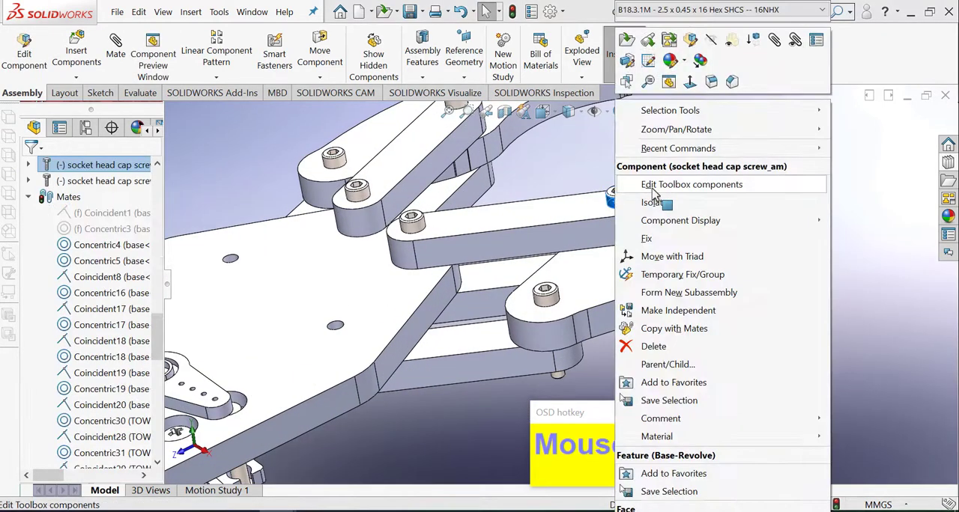
{"action": "left_click", "coordinate": [635, 189]}
{"action": "left_click", "coordinate": [83, 337]}
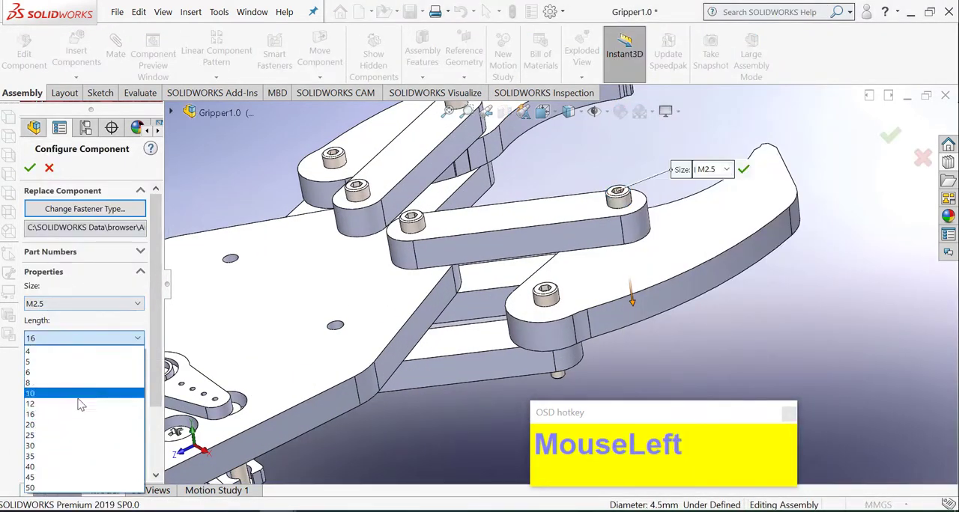
{"action": "left_click", "coordinate": [79, 392]}
{"action": "middle_click_drag", "start_coordinate": [598, 315], "coordinate": [553, 259]}
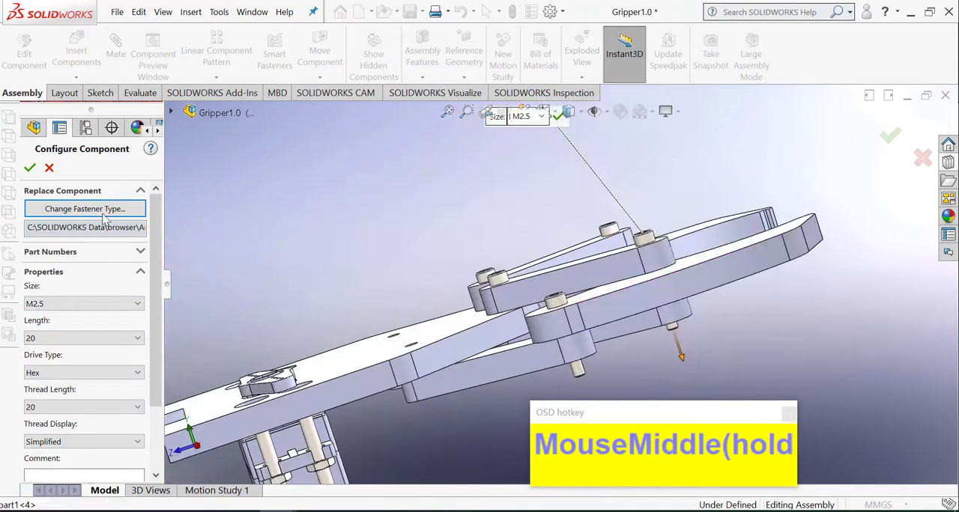
{"action": "middle_click_drag", "start_coordinate": [461, 216], "coordinate": [594, 251]}
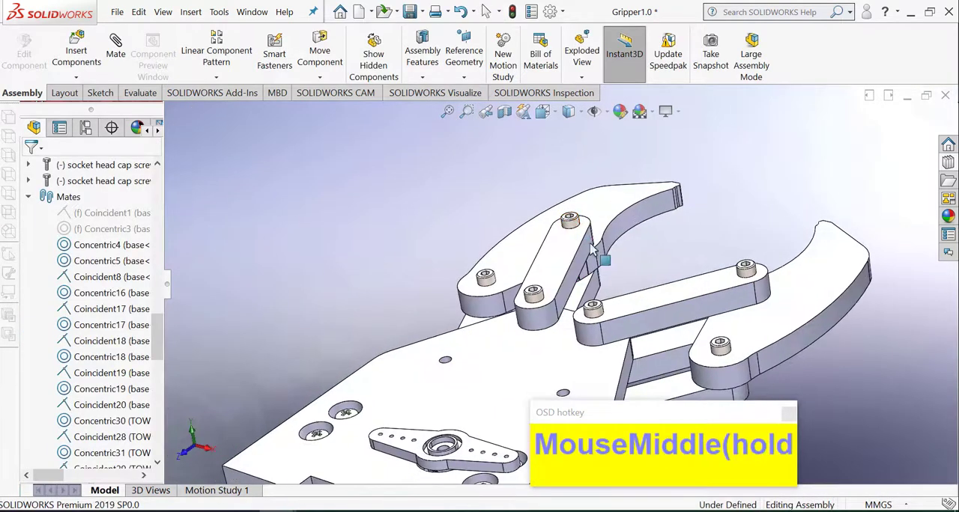
Step: Set the length of the M2.5 screw joining link part2<10> to claw part1<3> to 20
{"action": "left_click", "coordinate": [570, 224]}
{"action": "right_click", "coordinate": [570, 223]}
{"action": "left_click", "coordinate": [641, 221]}
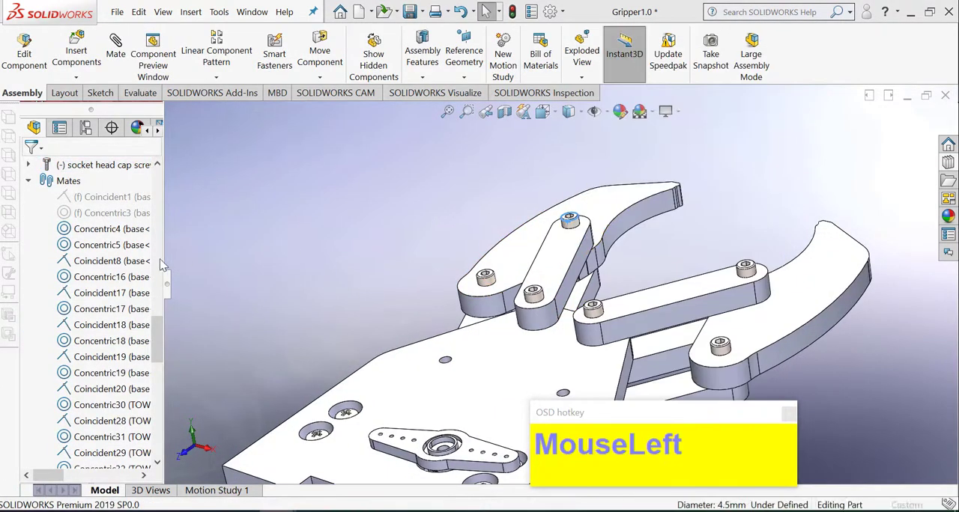
{"action": "left_click", "coordinate": [75, 341]}
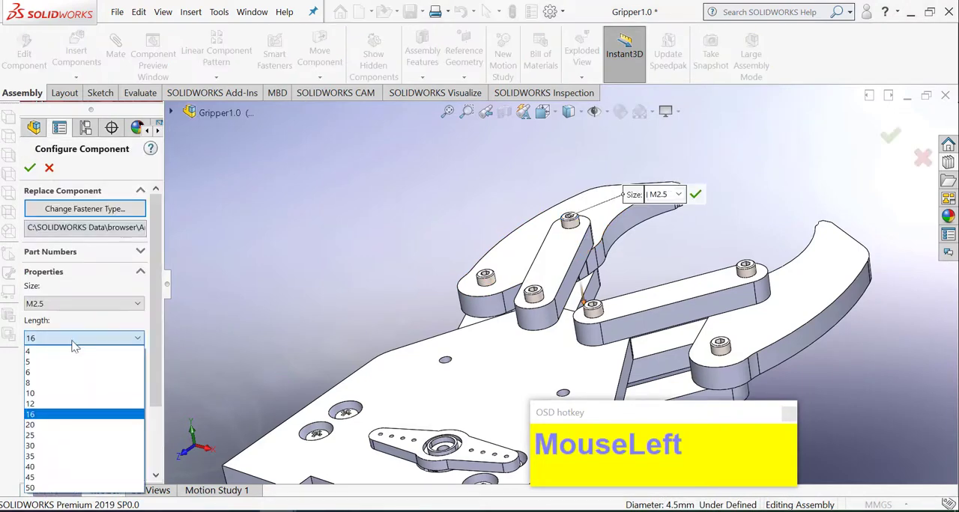
{"action": "left_click", "coordinate": [54, 405]}
{"action": "left_click_drag", "start_coordinate": [57, 340], "coordinate": [49, 423]}
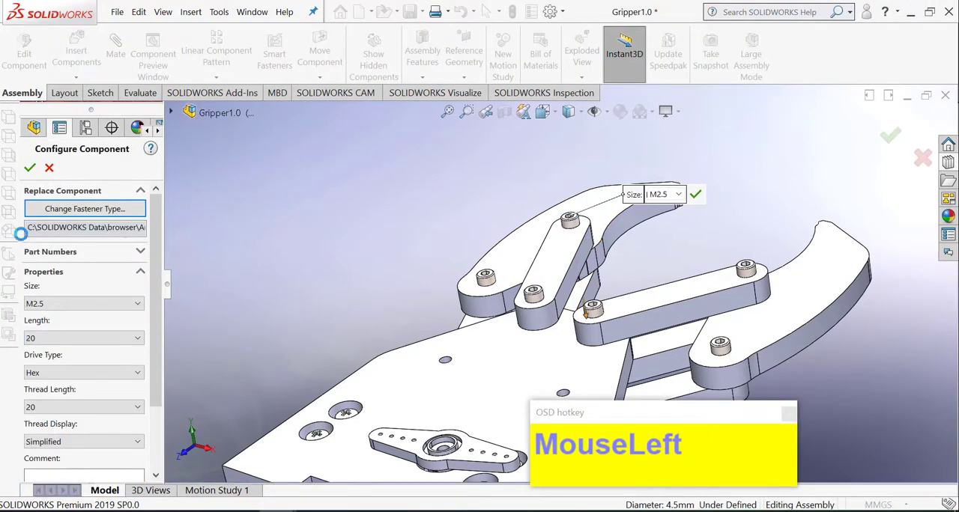
{"action": "left_click", "coordinate": [30, 168]}
Step: Set the length of the M2.5 screw joining link part2<7> to the base plate to 20
{"action": "scroll", "coordinate": [514, 269], "scroll_direction": "up", "scroll_amount": 3}
{"action": "mouse_move", "coordinate": [592, 281]}
{"action": "middle_mouse_down"}
{"action": "mouse_move", "coordinate": [577, 278]}
{"action": "mouse_move", "coordinate": [585, 291]}
{"action": "middle_mouse_up"}
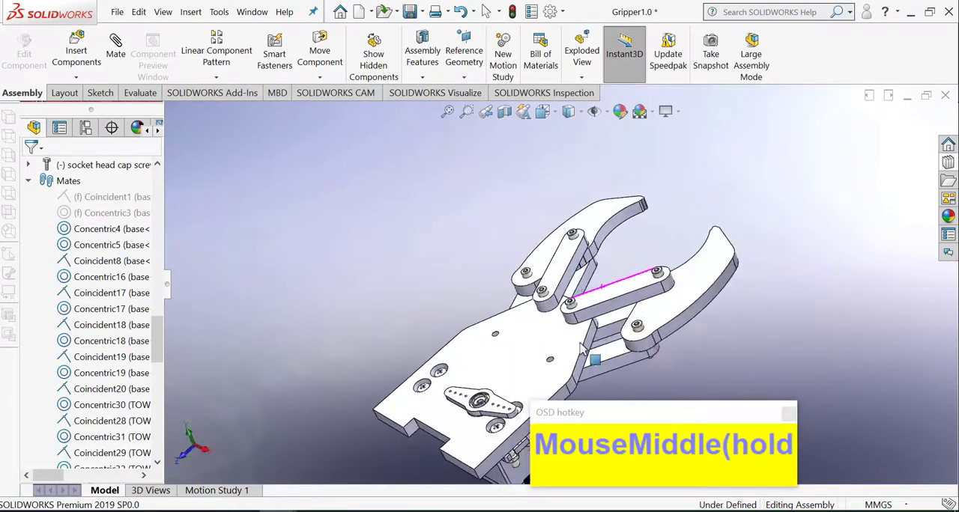
{"action": "scroll", "coordinate": [585, 290], "scroll_direction": "down", "scroll_amount": 5}
{"action": "left_click", "coordinate": [579, 276]}
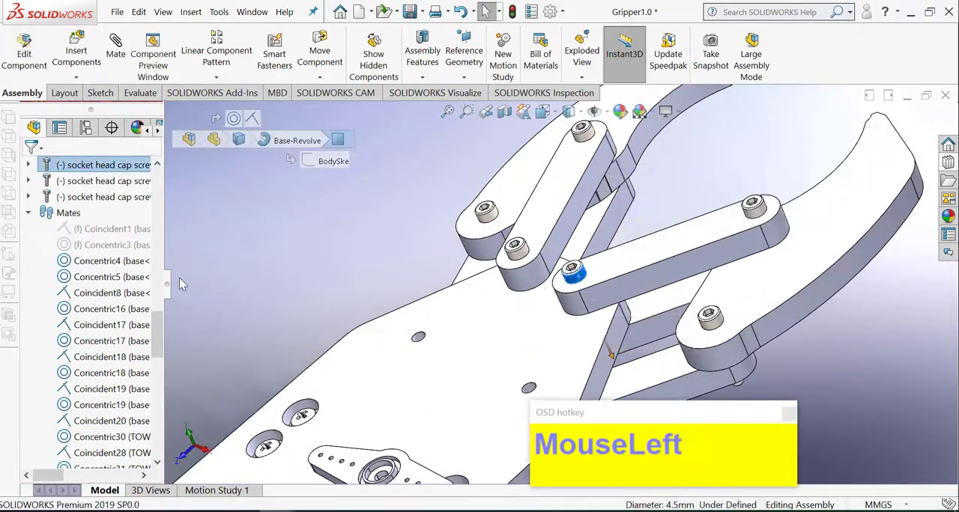
{"action": "right_click", "coordinate": [583, 279]}
{"action": "left_click", "coordinate": [610, 189]}
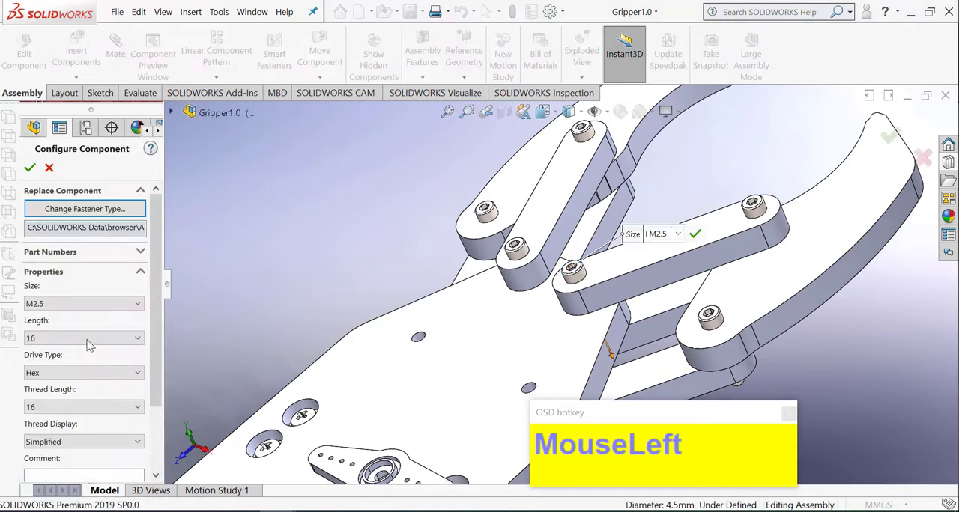
{"action": "left_click", "coordinate": [87, 339]}
{"action": "middle_click_drag", "start_coordinate": [355, 291], "coordinate": [420, 292]}
{"action": "left_click", "coordinate": [83, 338]}
{"action": "left_click", "coordinate": [54, 425]}
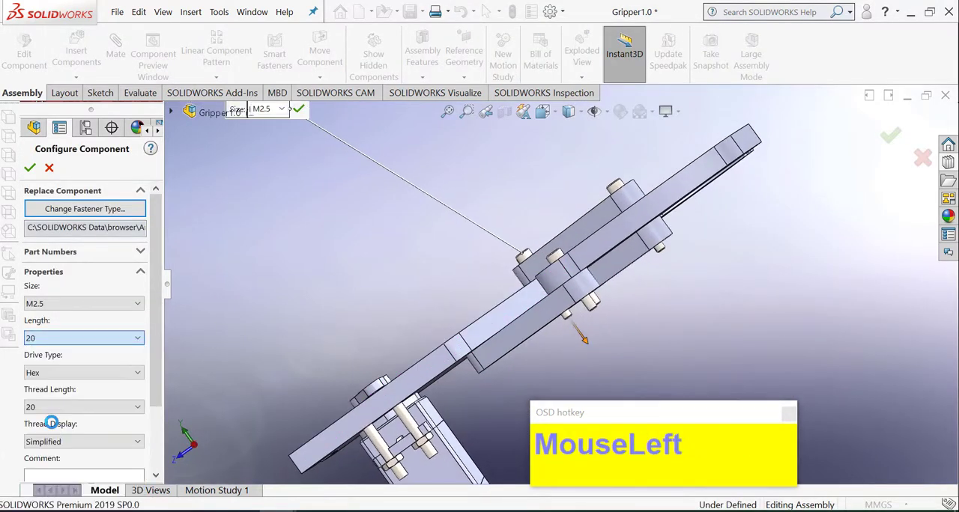
{"action": "middle_click_drag", "start_coordinate": [396, 240], "coordinate": [495, 262]}
Step: Set the length of the M2.5 screw joining link part2<10> to the base plate to 20
{"action": "scroll", "coordinate": [477, 239], "scroll_direction": "down", "scroll_amount": 3}
{"action": "right_click", "coordinate": [475, 239]}
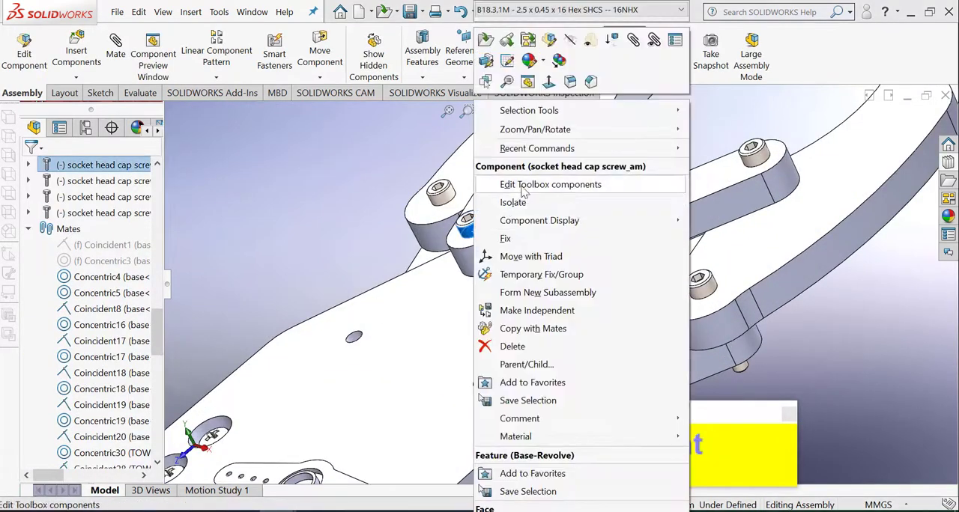
{"action": "left_click", "coordinate": [535, 185]}
{"action": "left_click", "coordinate": [75, 338]}
{"action": "scroll", "coordinate": [47, 404], "scroll_direction": "up", "scroll_amount": 2}
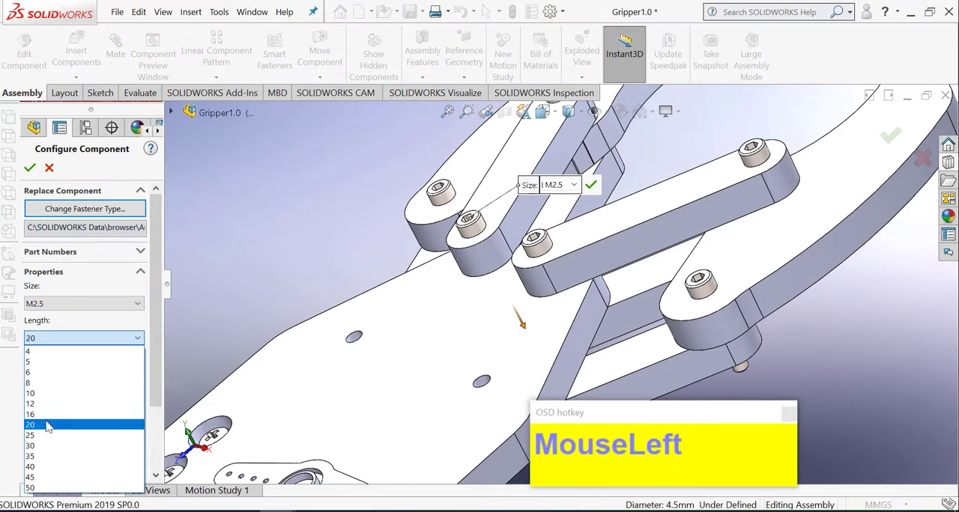
{"action": "left_click", "coordinate": [48, 421]}
{"action": "left_click", "coordinate": [30, 168]}
Step: Swing claws part1<4> and part1<3> on their links, viewing the gripper from the top
{"action": "scroll", "coordinate": [530, 270], "scroll_direction": "up", "scroll_amount": 3}
{"action": "middle_click_drag", "start_coordinate": [531, 270], "coordinate": [594, 287]}
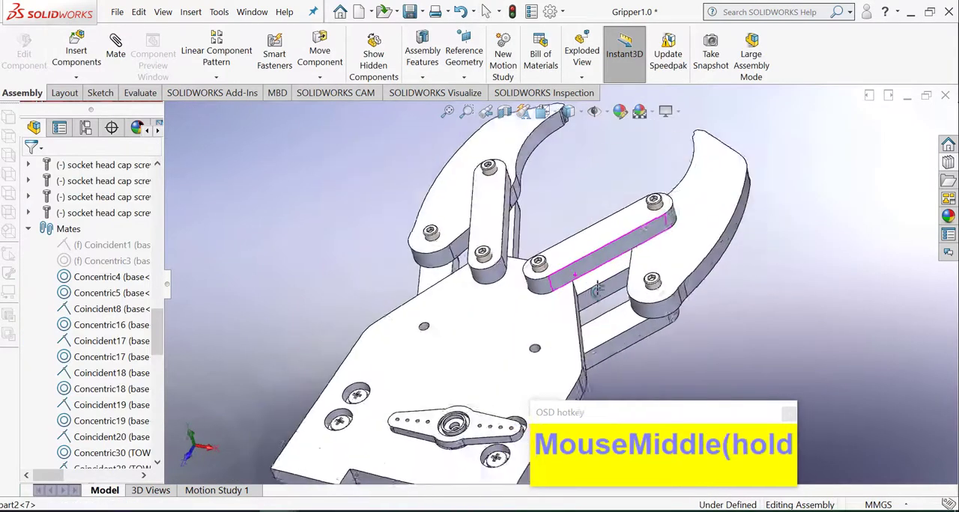
{"action": "scroll", "coordinate": [577, 284], "scroll_direction": "up", "scroll_amount": 4}
{"action": "left_click_drag", "start_coordinate": [636, 244], "coordinate": [659, 322]}
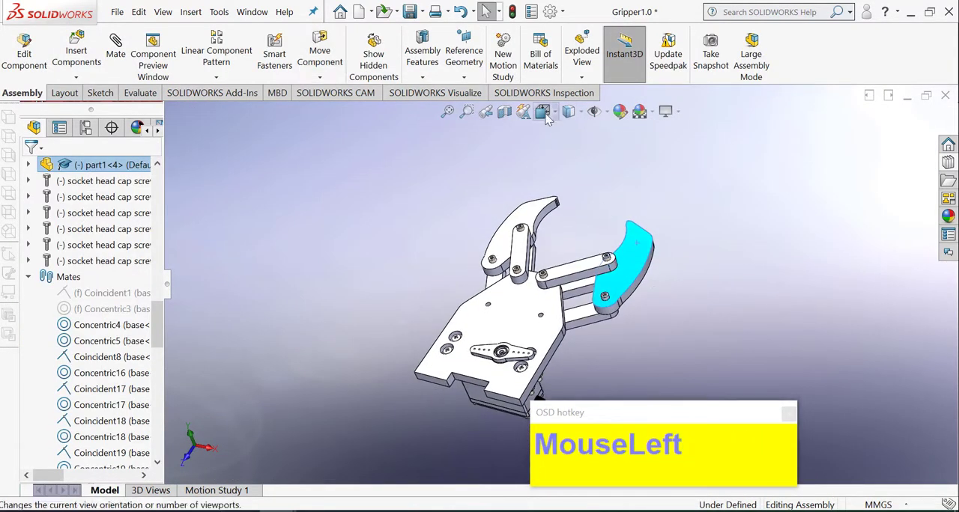
{"action": "left_click", "coordinate": [548, 113]}
{"action": "left_click", "coordinate": [563, 165]}
{"action": "left_click", "coordinate": [547, 113]}
{"action": "left_click", "coordinate": [554, 143]}
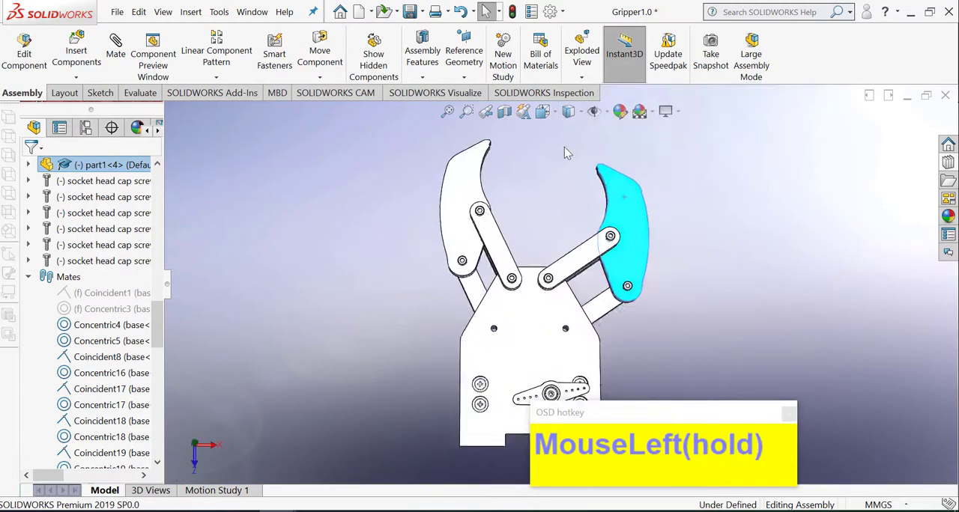
{"action": "scroll", "coordinate": [619, 330], "scroll_direction": "up", "scroll_amount": 2}
{"action": "scroll", "coordinate": [464, 232], "scroll_direction": "down", "scroll_amount": 1}
{"action": "left_click_drag", "start_coordinate": [465, 232], "coordinate": [422, 264]}
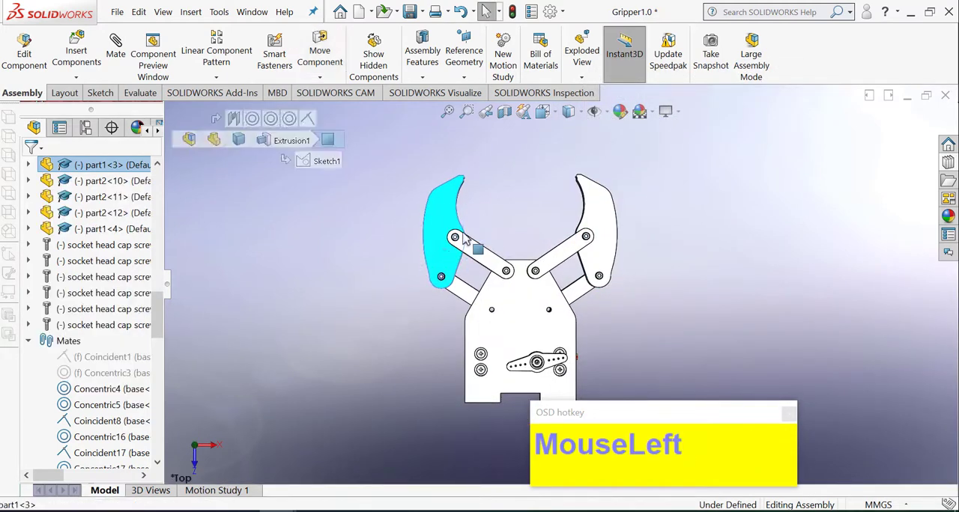
{"action": "left_click_drag", "start_coordinate": [464, 238], "coordinate": [474, 229]}
Step: Try to add a centered width mate between the Right Plane of base<1> and the inner side faces of links part2<10> and part2<7>
{"action": "left_click", "coordinate": [115, 84]}
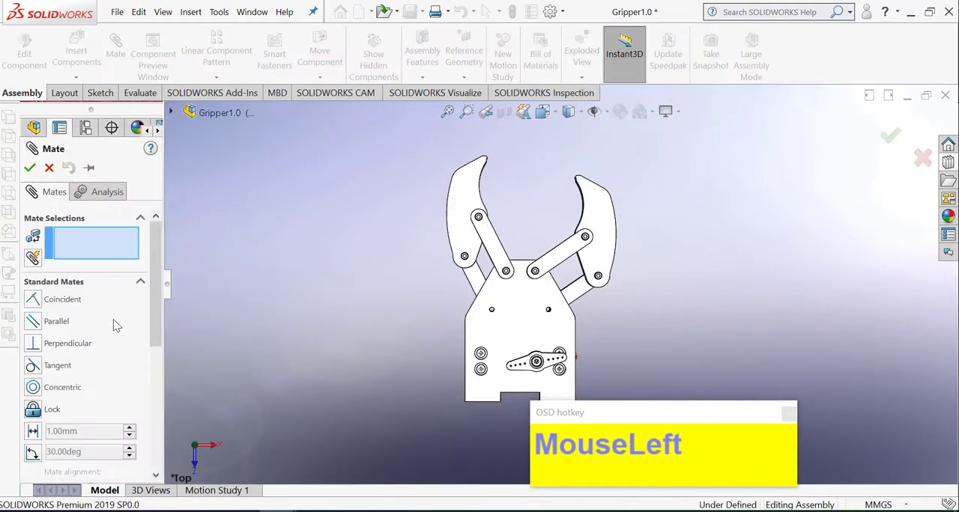
{"action": "scroll", "coordinate": [117, 326], "scroll_direction": "down", "scroll_amount": 3}
{"action": "left_click", "coordinate": [74, 368]}
{"action": "scroll", "coordinate": [45, 300], "scroll_direction": "up", "scroll_amount": 2}
{"action": "left_click", "coordinate": [42, 281]}
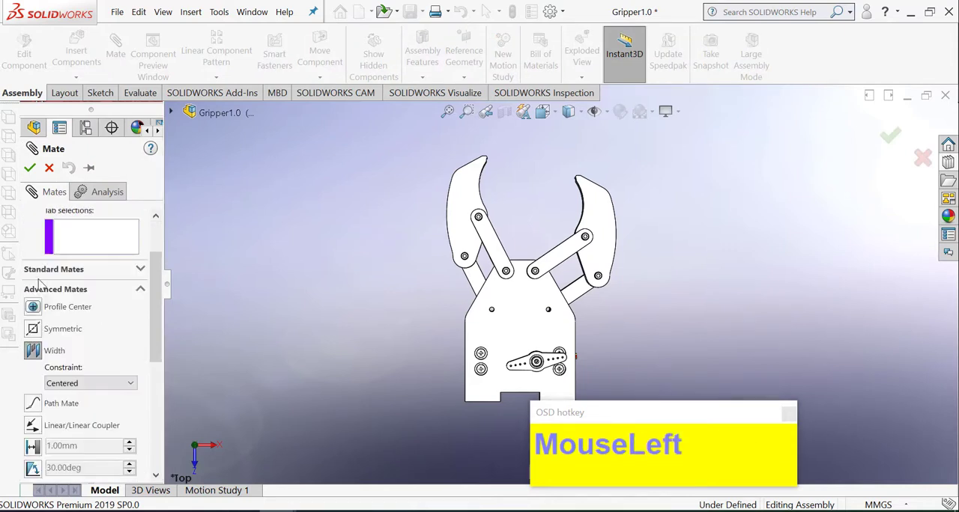
{"action": "scroll", "coordinate": [201, 196], "scroll_direction": "up", "scroll_amount": 3}
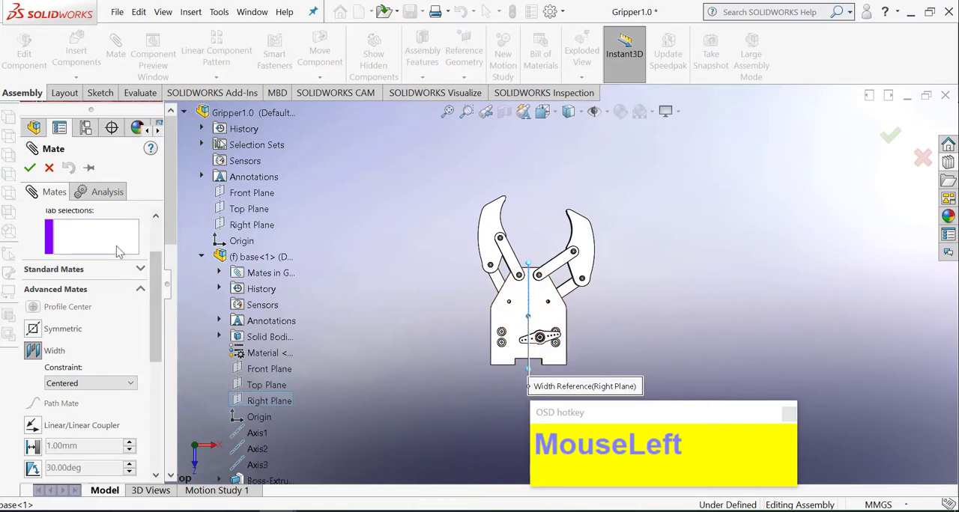
{"action": "scroll", "coordinate": [524, 285], "scroll_direction": "up", "scroll_amount": 1}
{"action": "middle_click_drag", "start_coordinate": [525, 285], "coordinate": [590, 259]}
{"action": "scroll", "coordinate": [510, 266], "scroll_direction": "down", "scroll_amount": 3}
{"action": "left_click", "coordinate": [501, 258]}
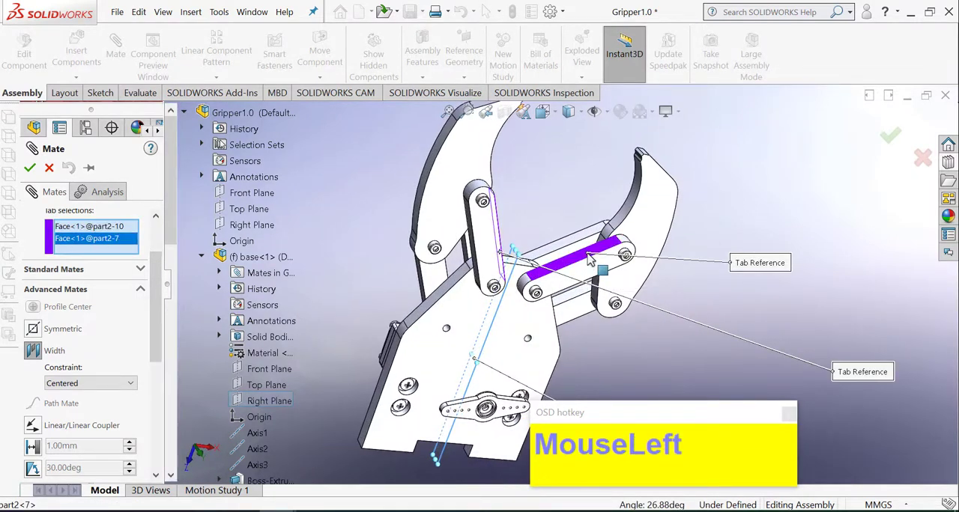
{"action": "left_click_drag", "start_coordinate": [157, 279], "coordinate": [159, 247]}
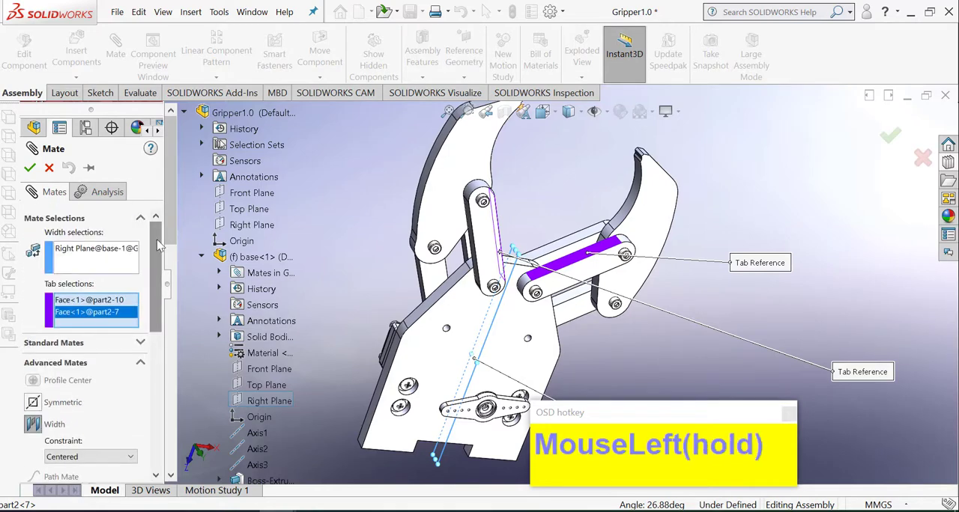
{"action": "left_click", "coordinate": [32, 169]}
{"action": "left_click", "coordinate": [52, 166]}
Step: Add a symmetric mate between the inner side faces of links part2<10> and part2<7> about the Right Plane of base<1>
{"action": "middle_click_drag", "start_coordinate": [561, 251], "coordinate": [508, 204]}
{"action": "left_click_drag", "start_coordinate": [593, 216], "coordinate": [561, 179]}
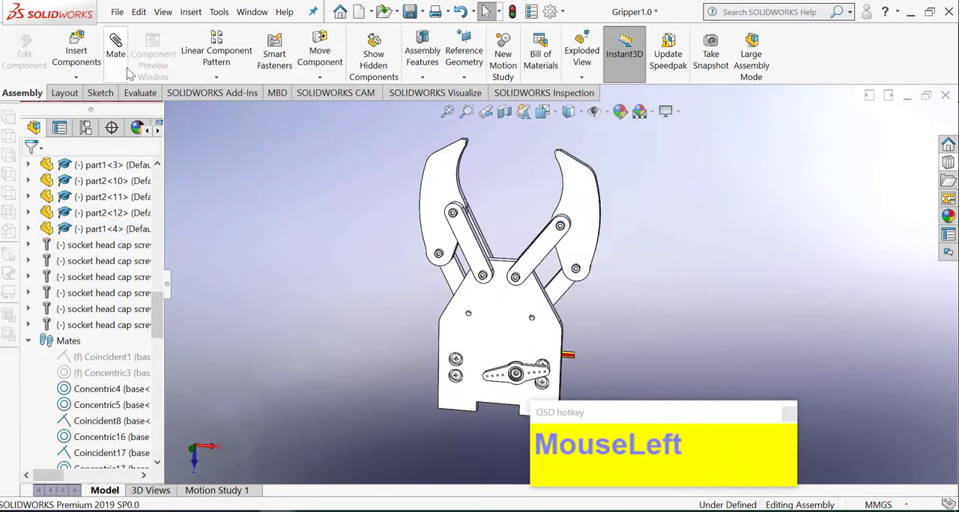
{"action": "scroll", "coordinate": [67, 377], "scroll_direction": "up", "scroll_amount": 1}
{"action": "scroll", "coordinate": [67, 423], "scroll_direction": "down", "scroll_amount": 3}
{"action": "left_click", "coordinate": [69, 370]}
{"action": "scroll", "coordinate": [58, 299], "scroll_direction": "up", "scroll_amount": 3}
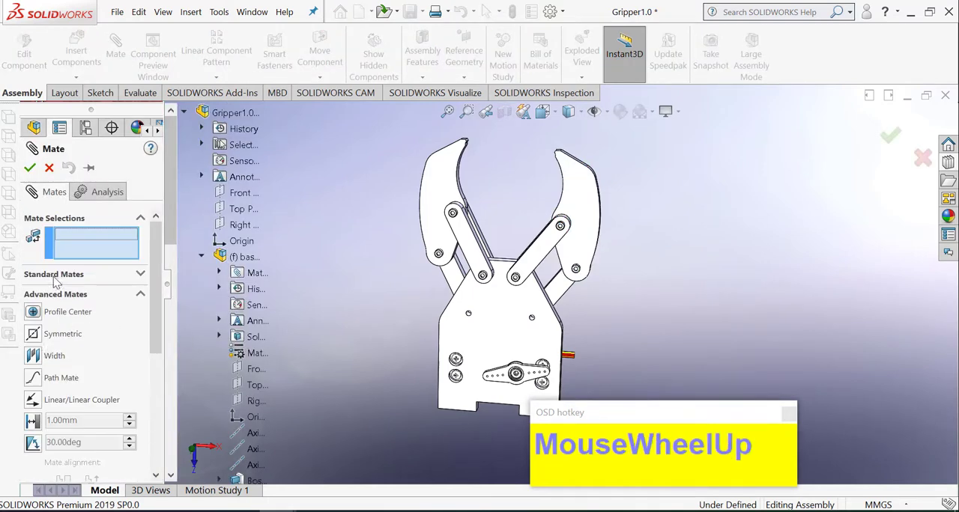
{"action": "left_click", "coordinate": [35, 338]}
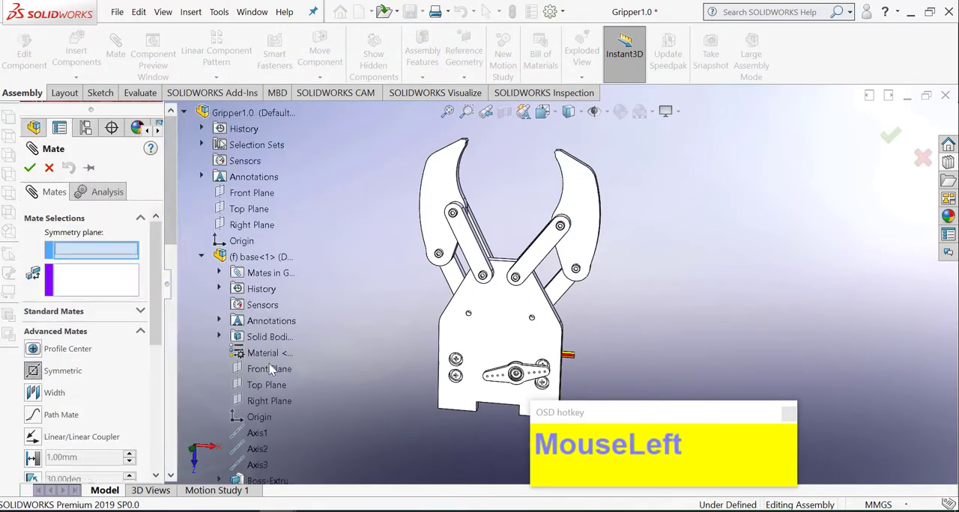
{"action": "left_click", "coordinate": [272, 401]}
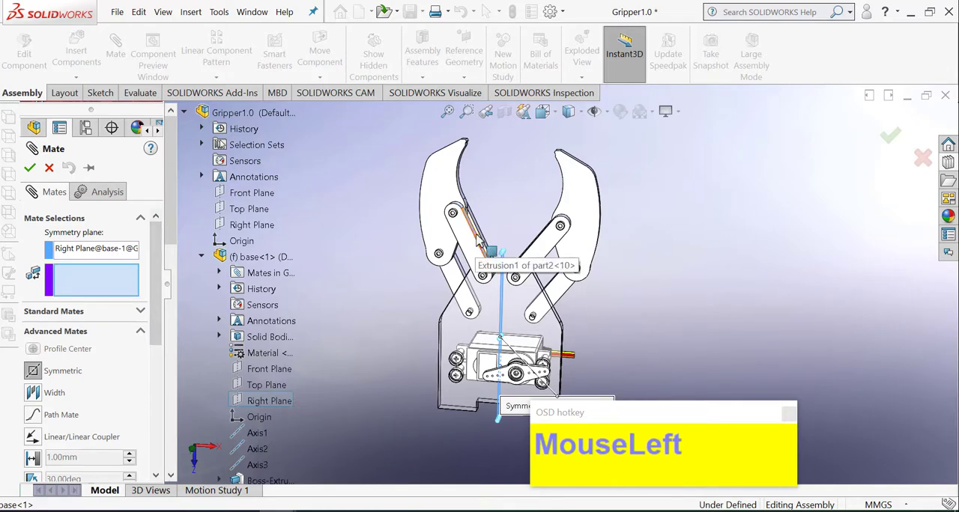
{"action": "left_click", "coordinate": [477, 235]}
{"action": "middle_click_drag", "start_coordinate": [477, 238], "coordinate": [545, 255]}
{"action": "left_click", "coordinate": [562, 247]}
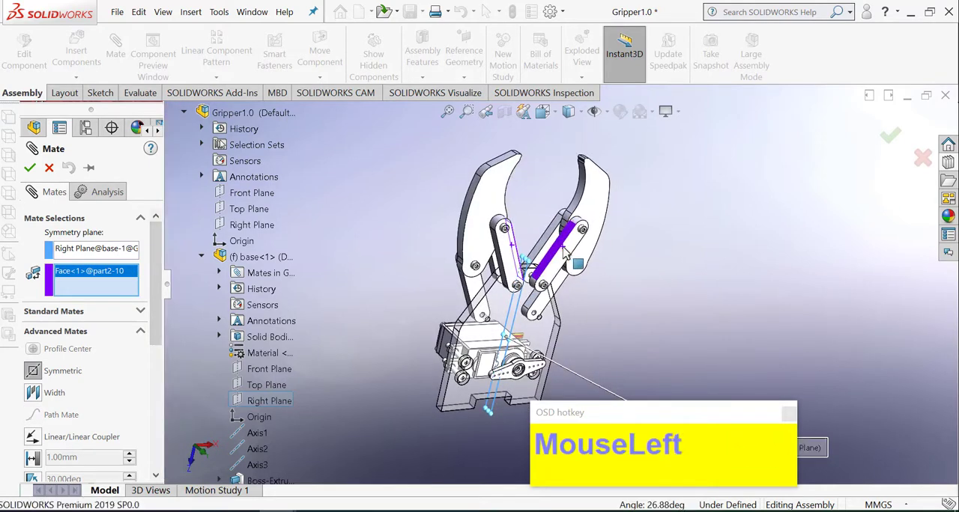
{"action": "double_click", "coordinate": [27, 172]}
Step: Swing the claws in the top view to check their mirrored motion
{"action": "left_click", "coordinate": [543, 115]}
{"action": "left_click", "coordinate": [564, 150]}
{"action": "scroll", "coordinate": [800, 295], "scroll_direction": "up", "scroll_amount": 3}
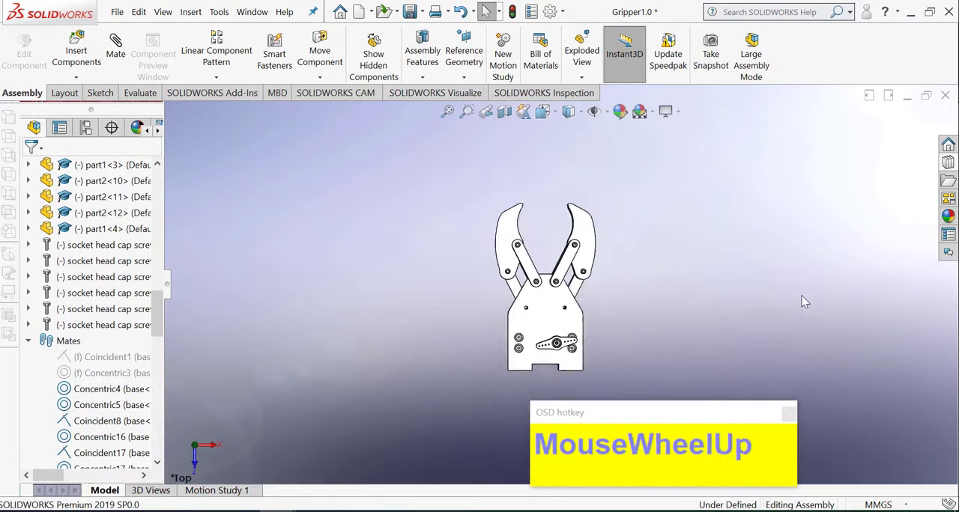
{"action": "scroll", "coordinate": [805, 302], "scroll_direction": "down", "scroll_amount": 3}
{"action": "left_click_drag", "start_coordinate": [480, 218], "coordinate": [524, 206]}
{"action": "left_click", "coordinate": [550, 200]}
Step: Swing the claws wide open and show the gripper in isometric view
{"action": "left_click", "coordinate": [543, 113]}
{"action": "left_click", "coordinate": [624, 154]}
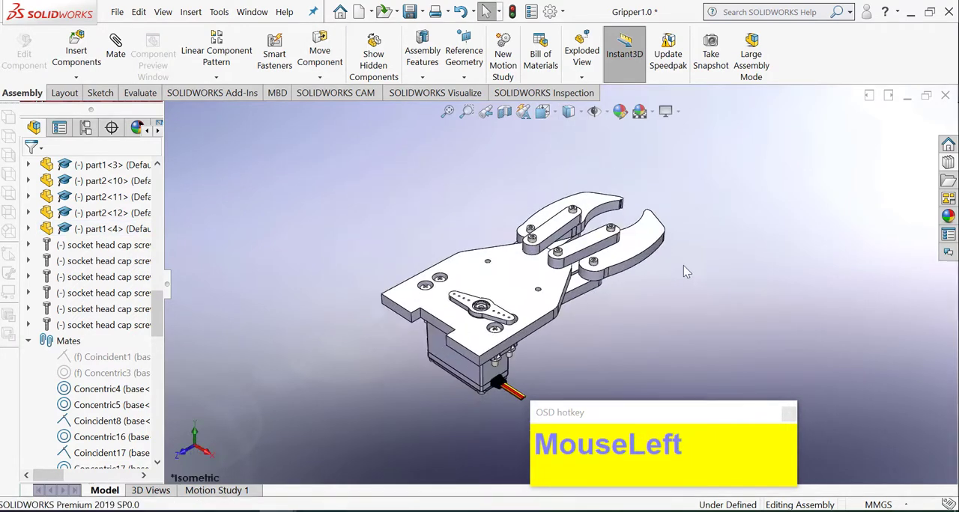
{"action": "scroll", "coordinate": [684, 265], "scroll_direction": "down", "scroll_amount": 3}
{"action": "left_click", "coordinate": [624, 224]}
{"action": "left_click_drag", "start_coordinate": [624, 225], "coordinate": [634, 302]}
{"action": "left_click", "coordinate": [738, 291]}
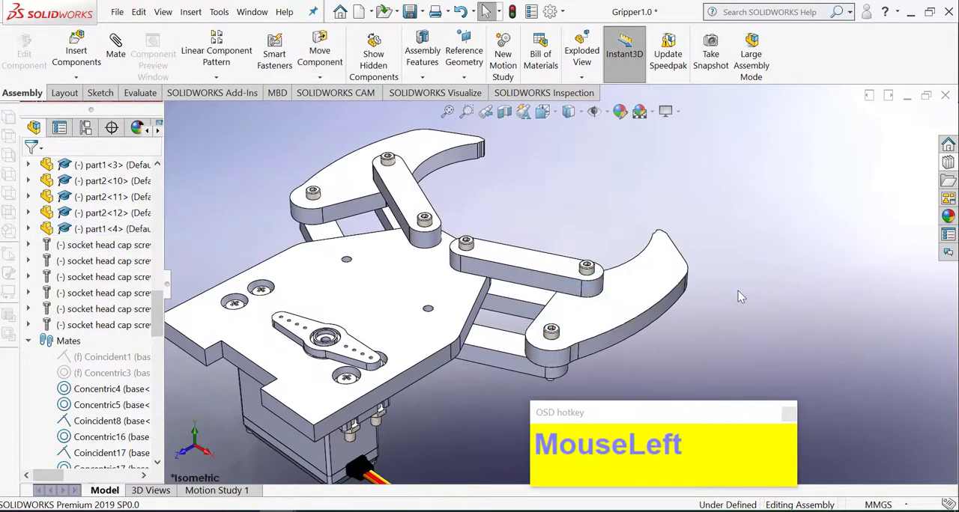
{"action": "scroll", "coordinate": [738, 290], "scroll_direction": "up", "scroll_amount": 1}
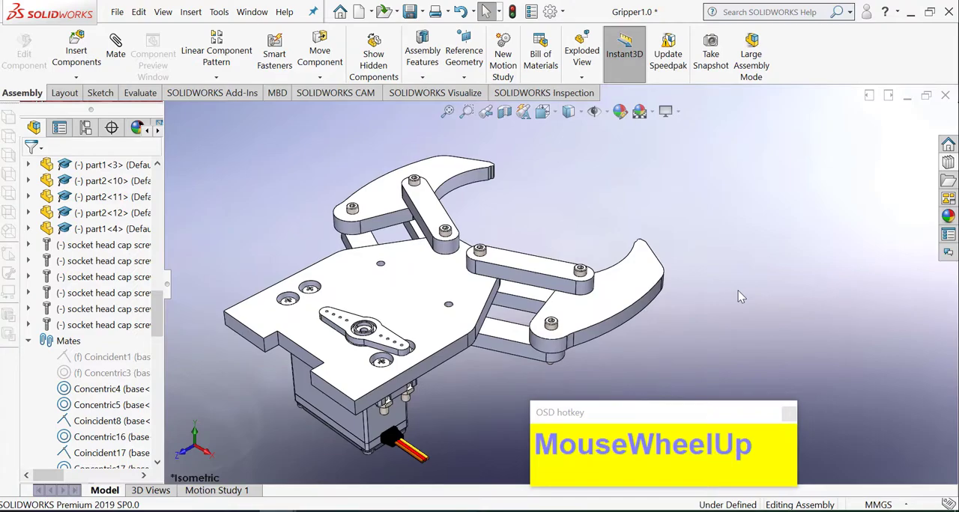